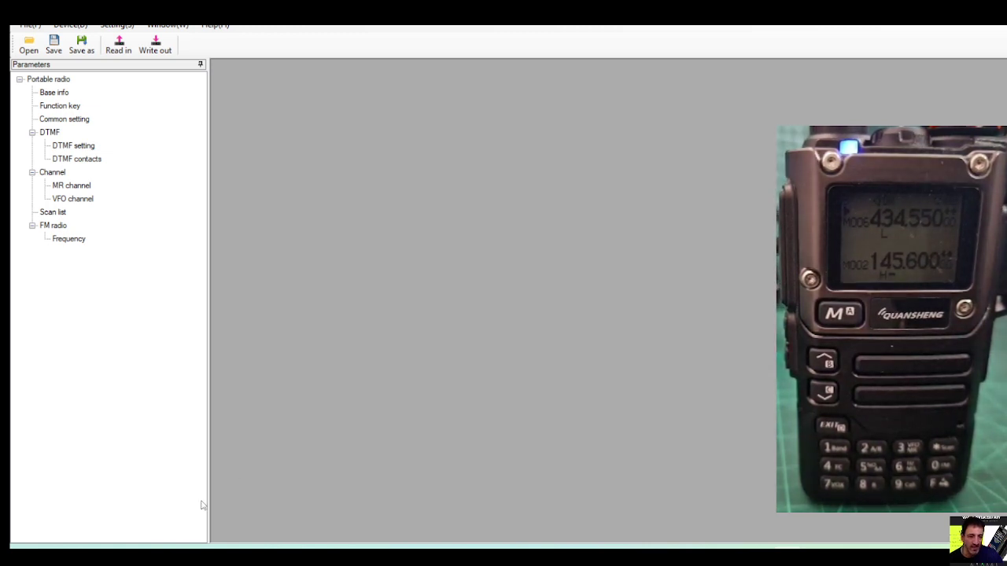
Step: Look up the USB-SERIAL CH340 port number under Ports (COM & LPT) in Windows Device Manager, and minimize it
key("super+x")
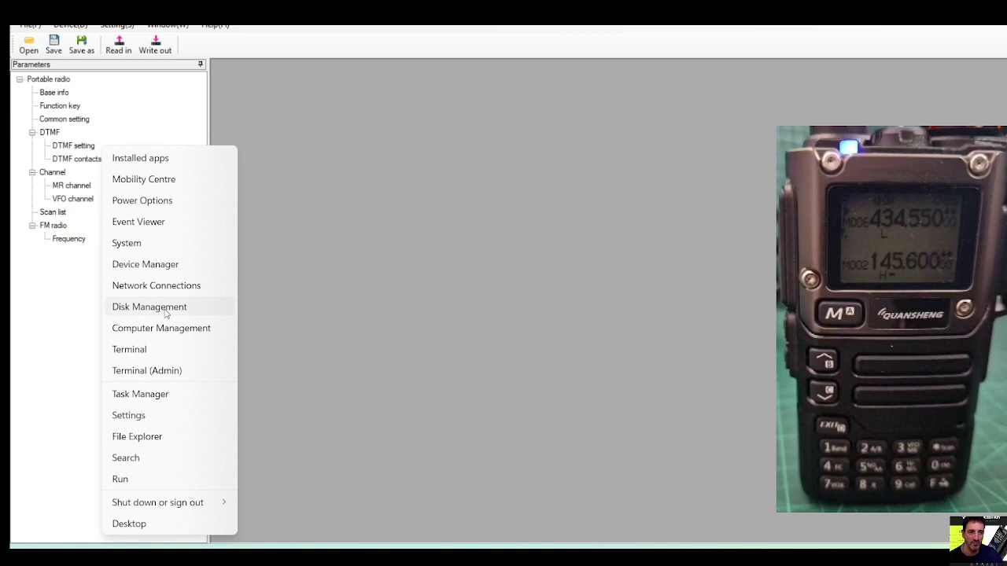
left_click(169, 265)
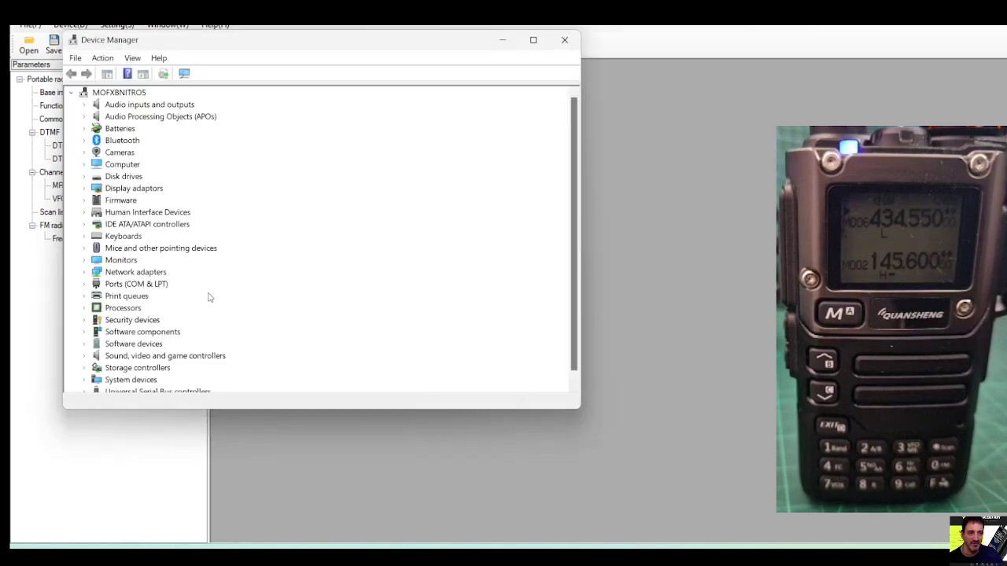
double_click(129, 288)
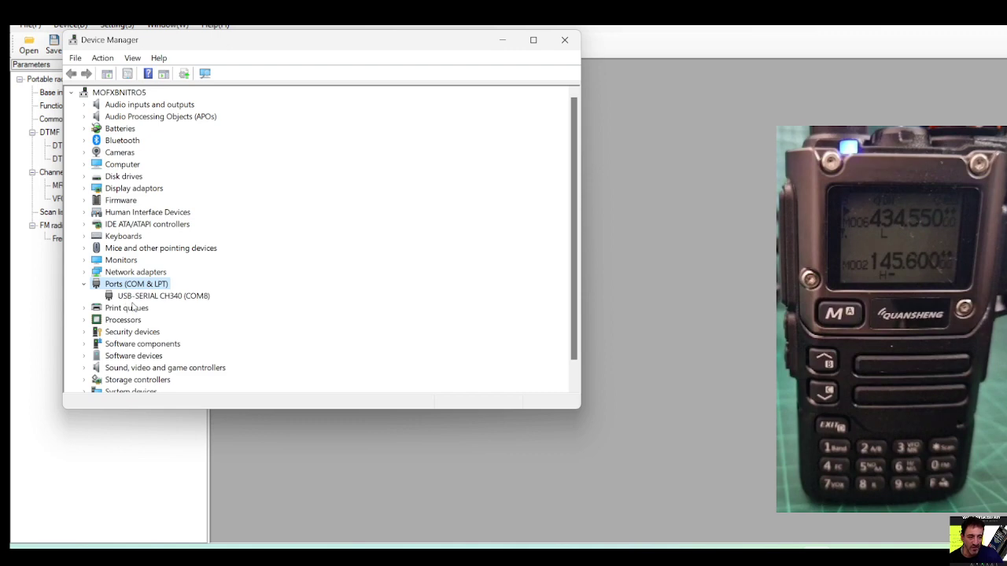
left_click(502, 40)
Step: Review the available ports in the COM settings and re-establish the radio connection on COM8
left_click(117, 25)
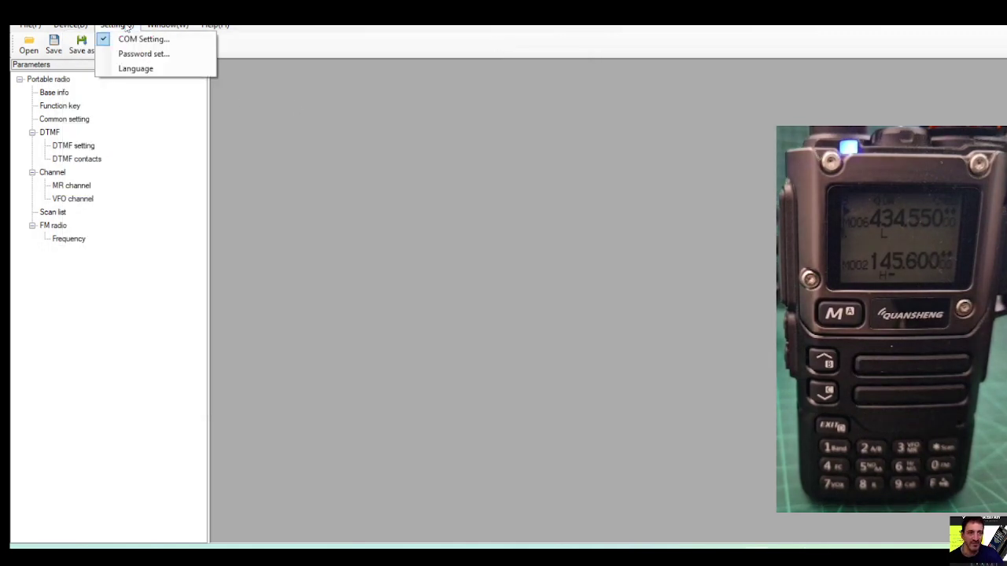
left_click(504, 122)
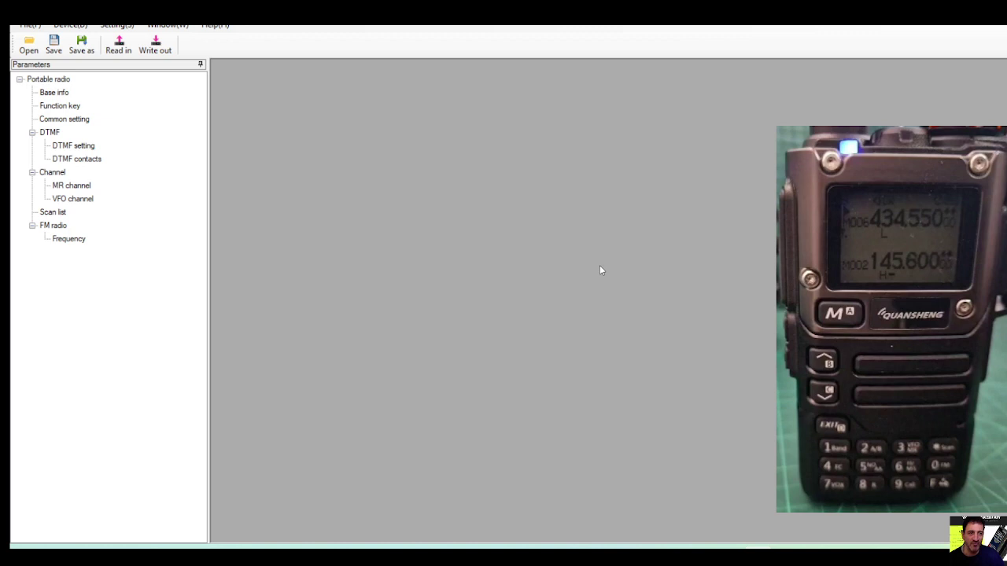
left_click(118, 24)
left_click(129, 46)
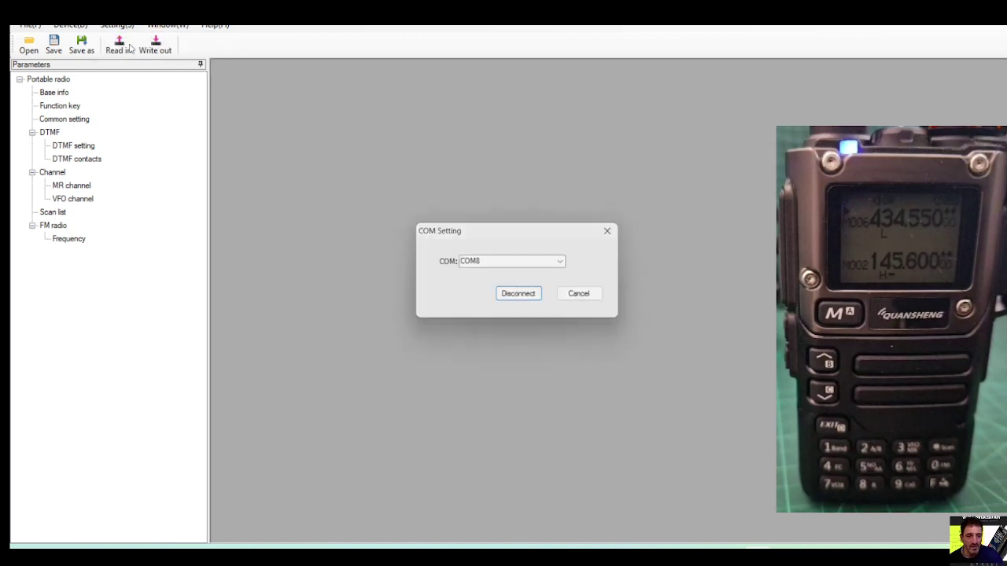
left_click(565, 263)
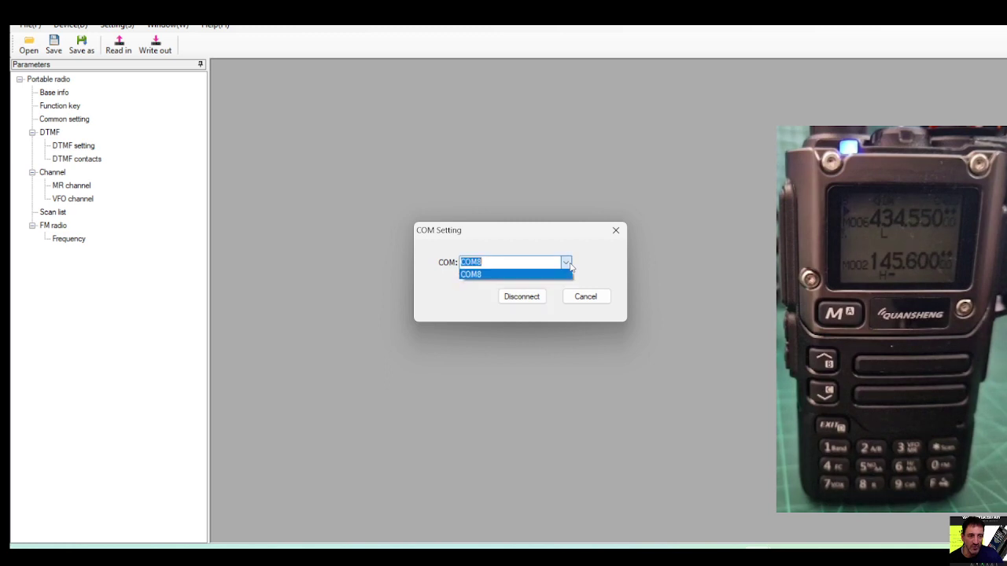
left_click(565, 262)
left_click(566, 263)
left_click(565, 263)
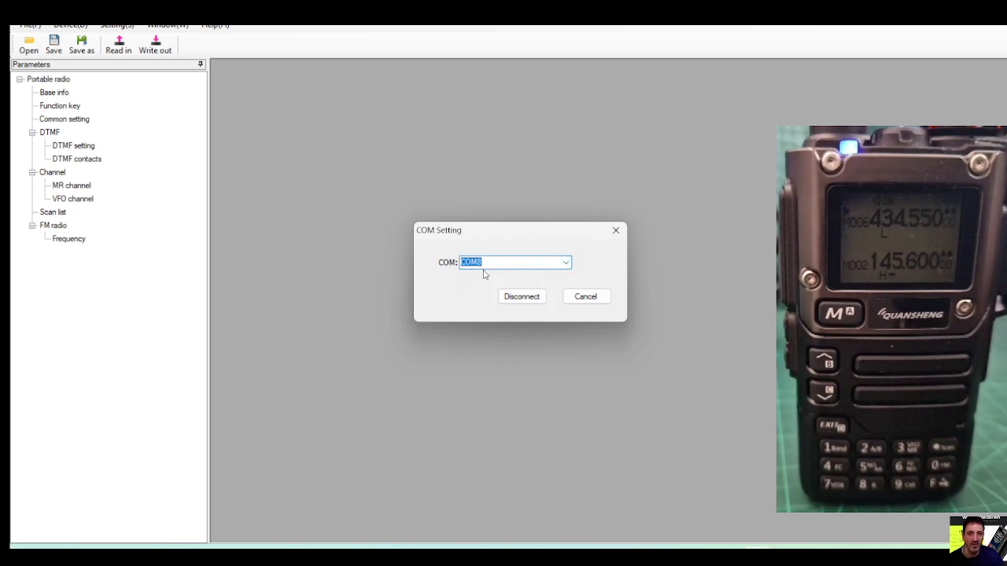
left_click(520, 297)
left_click(519, 298)
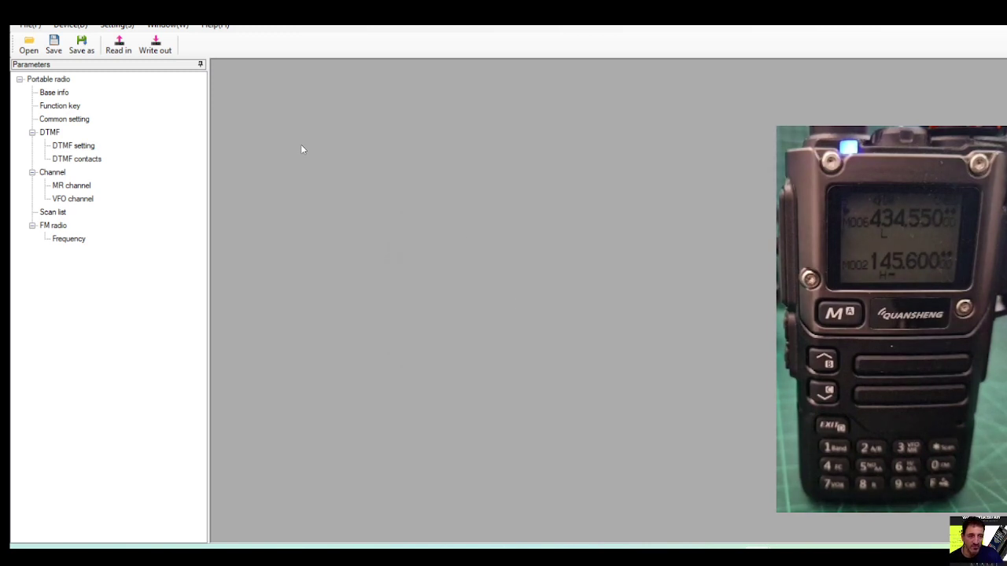
Step: Read the parameters in from the radio and display its base information
left_click(119, 45)
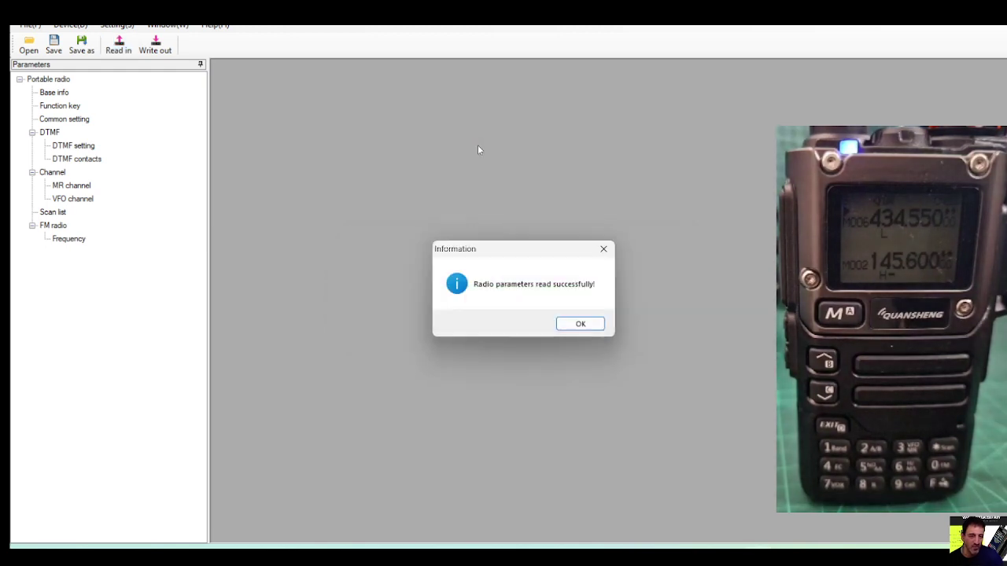
left_click(579, 325)
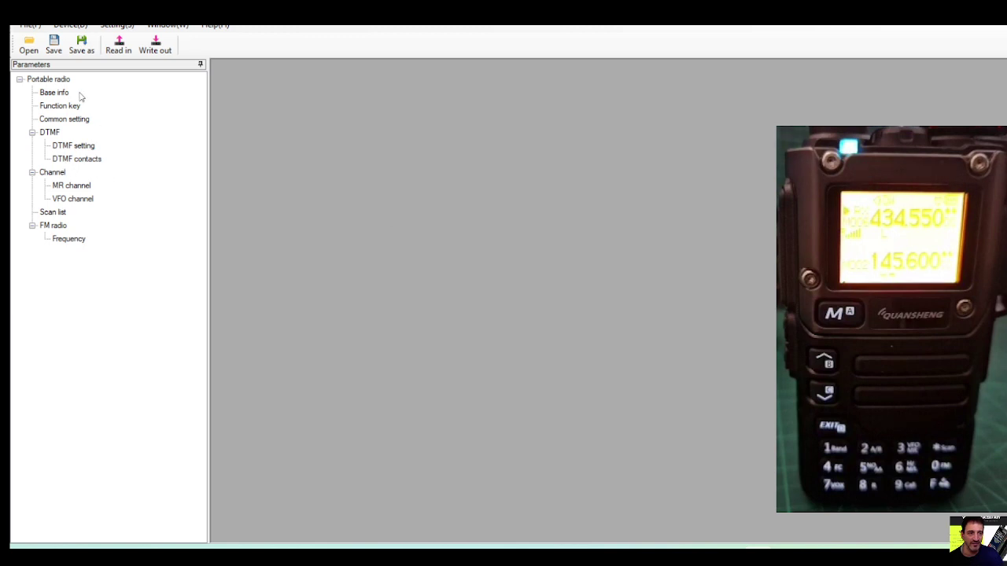
left_click(55, 94)
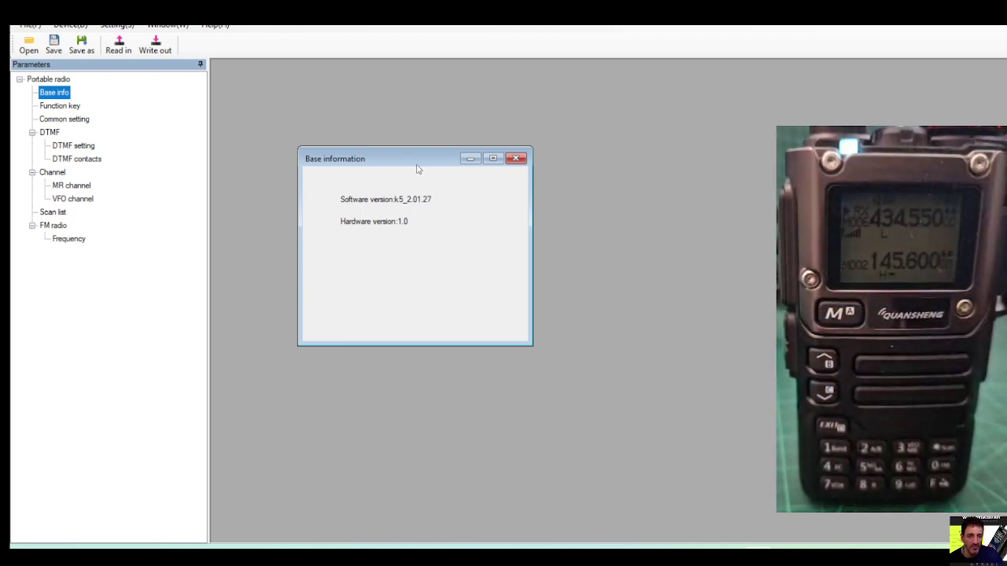
Step: Review the options in the programmable function key settings and set side key 1's long-press function to Power select
left_click(70, 106)
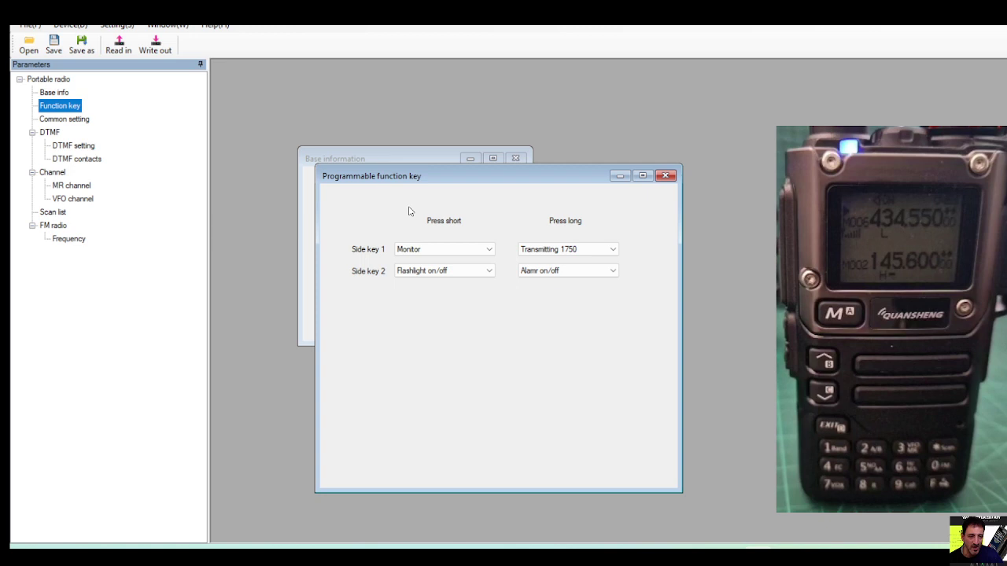
left_click(481, 250)
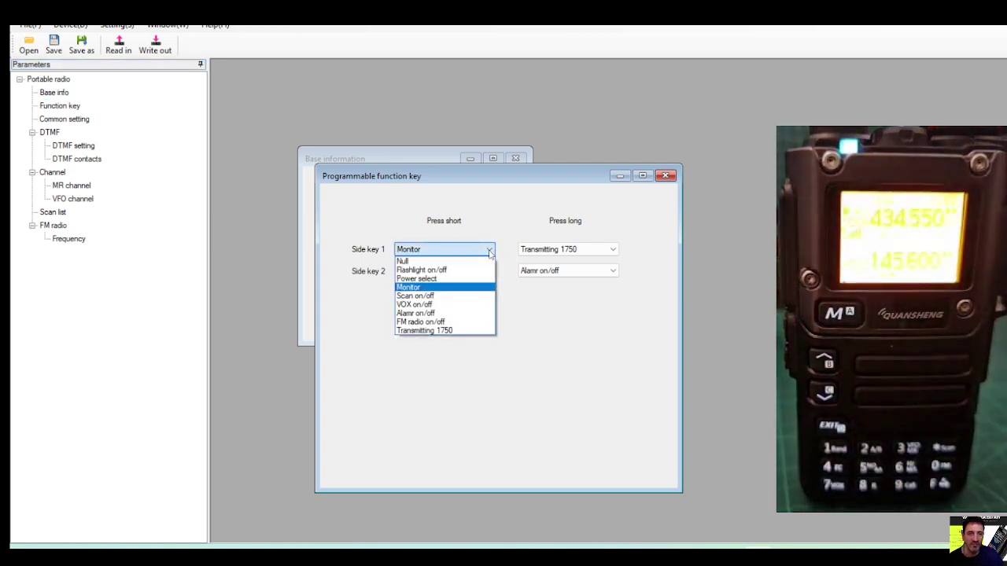
left_click(489, 250)
left_click(490, 271)
left_click(490, 271)
left_click(490, 271)
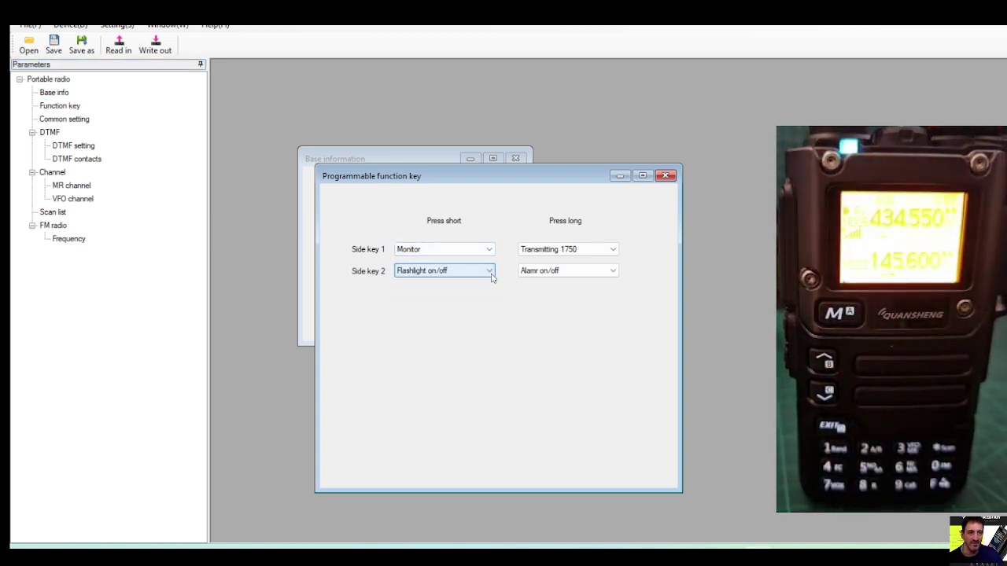
left_click(614, 270)
left_click(614, 249)
left_click(614, 250)
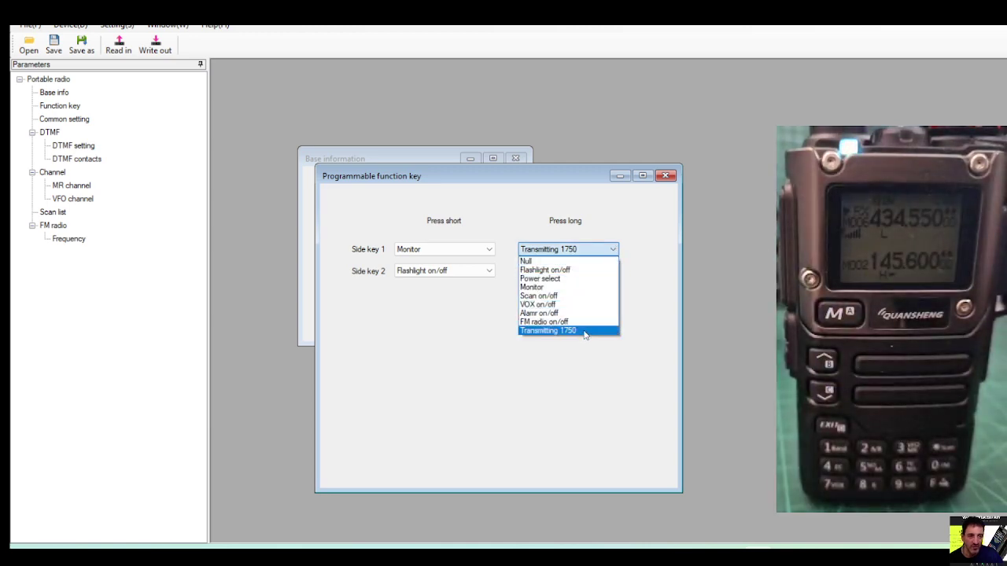
left_click(563, 280)
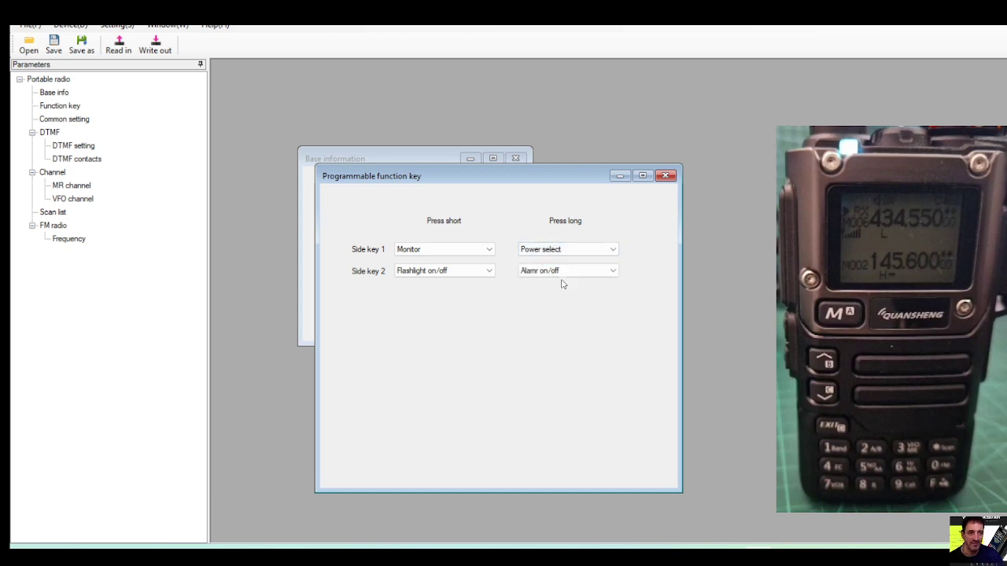
Step: Set side key 2's long-press function to Scan on/off and close the programmable function key window
left_click(613, 270)
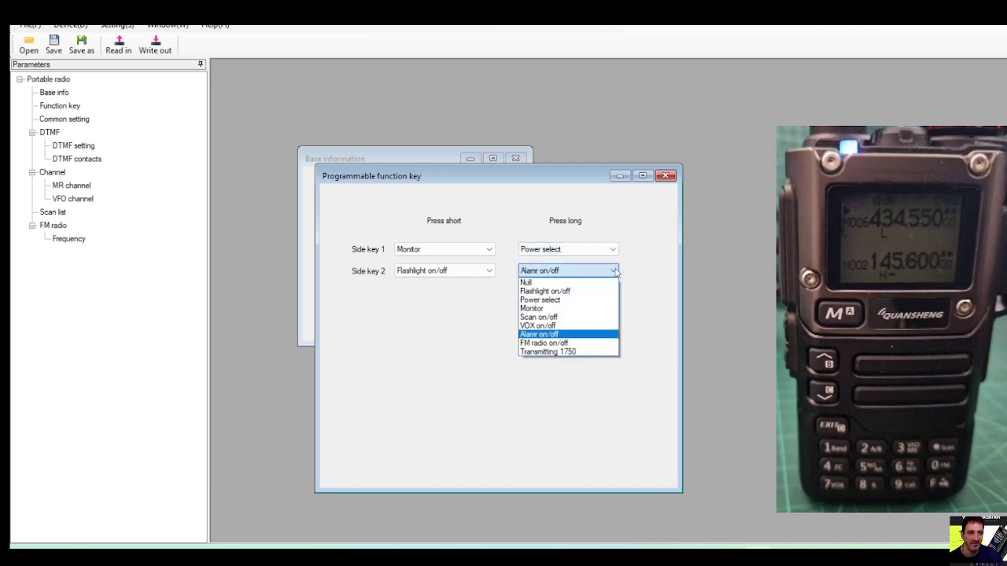
left_click(586, 317)
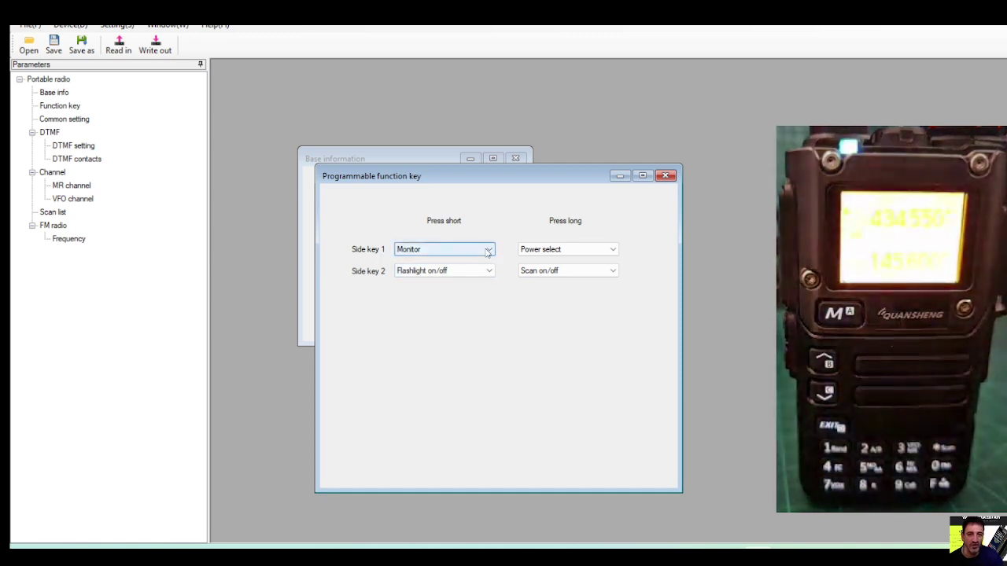
left_click(666, 175)
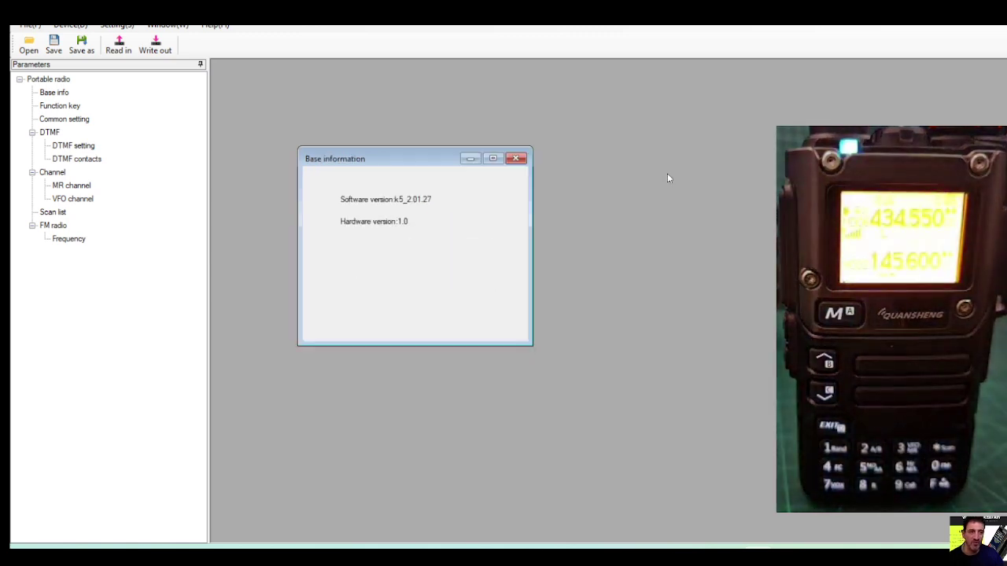
Step: Open the common settings, check the backlight auto mode options, and set the single talk max time length to 6 minutes
left_click(59, 118)
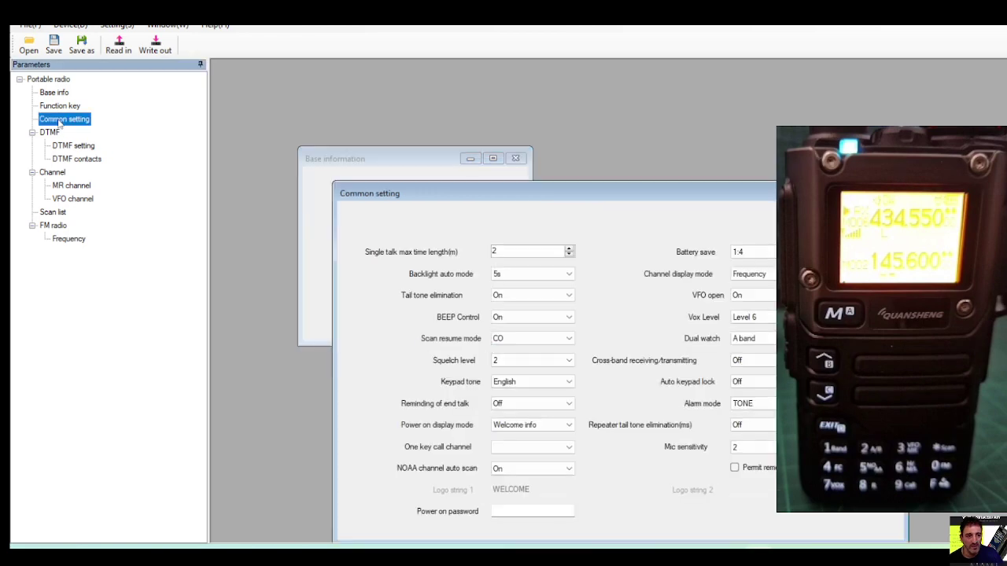
left_click_drag(637, 195, 513, 77)
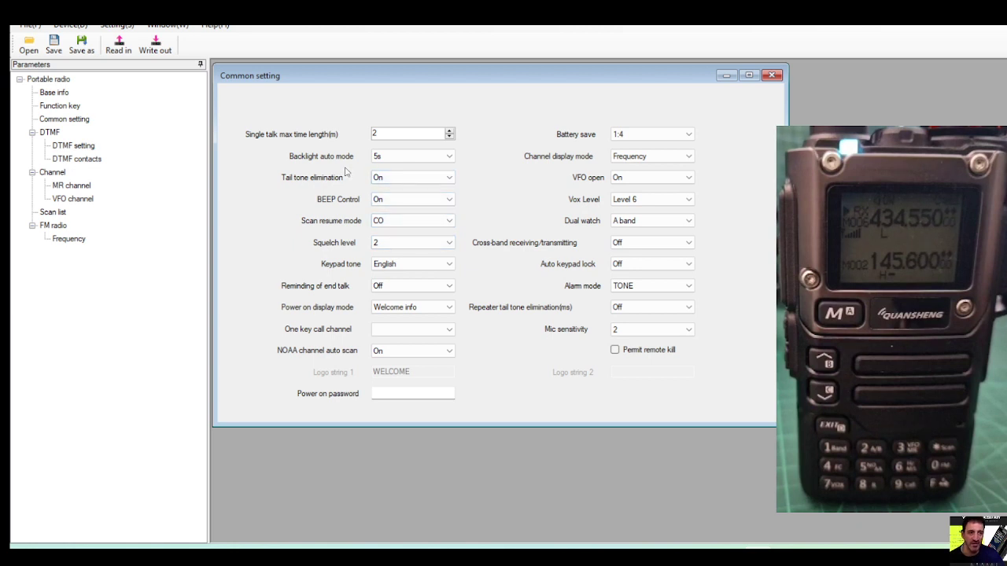
left_click(449, 156)
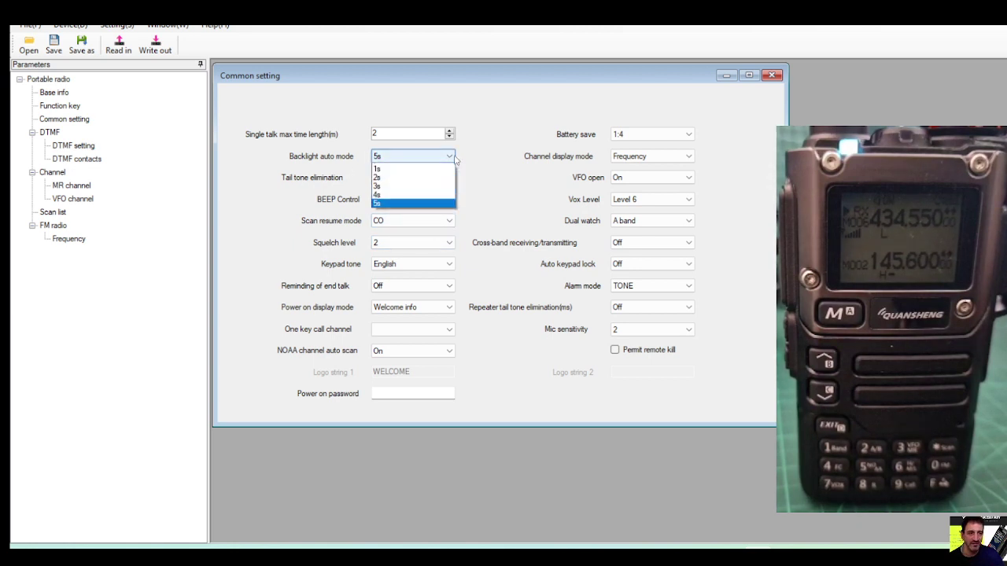
left_click(453, 159)
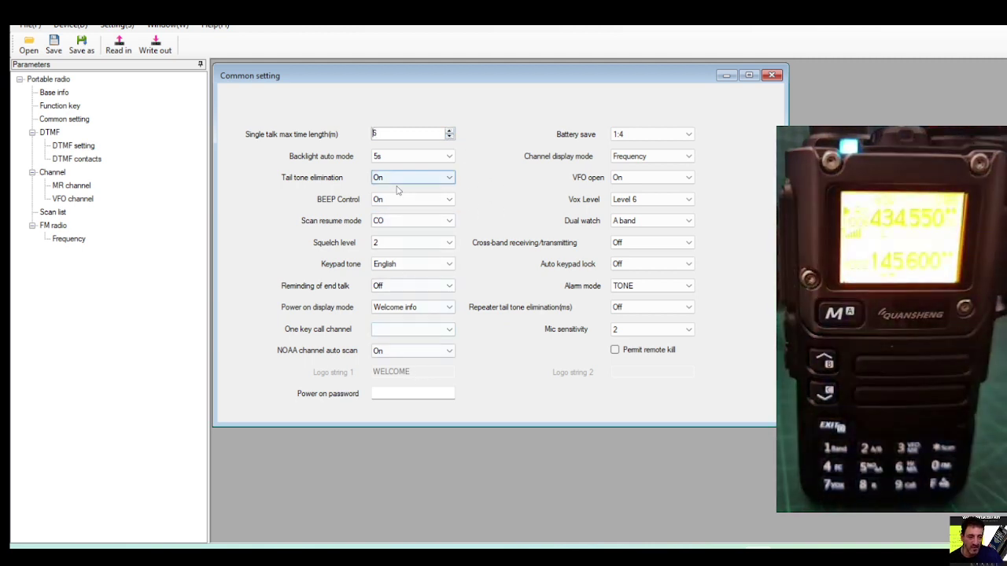
Step: Set the channel display mode to Channel name and check the VFO open options
left_click(690, 157)
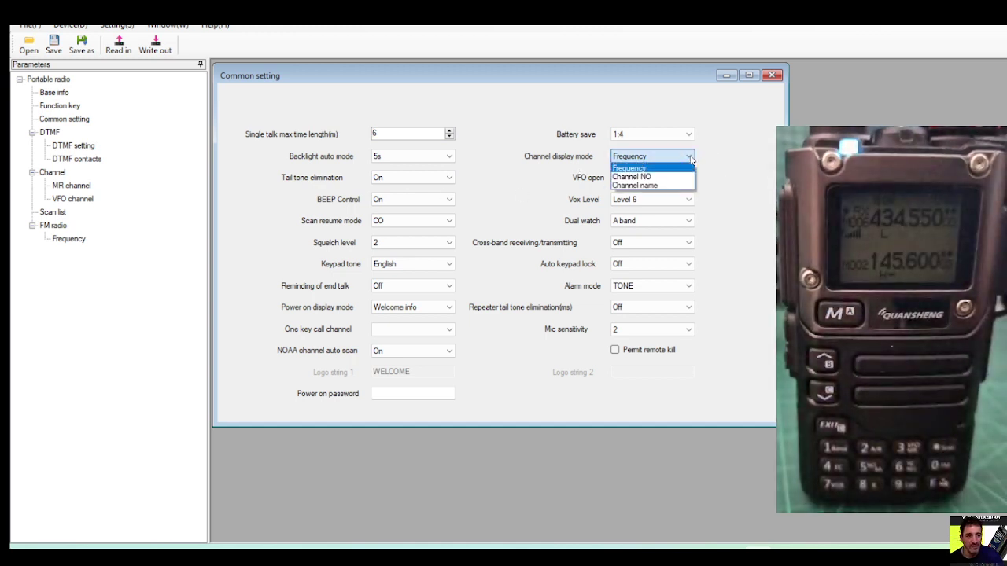
left_click(677, 184)
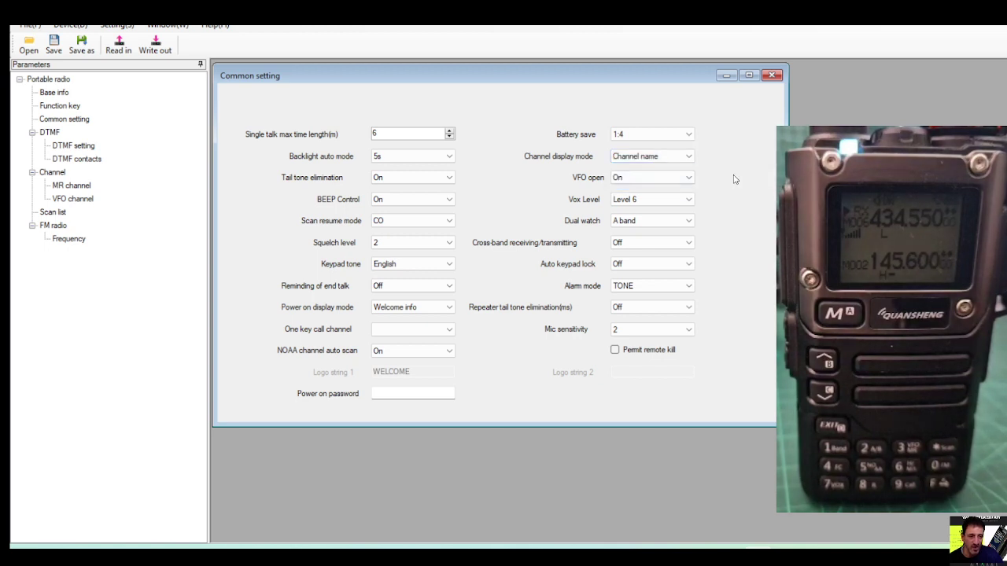
left_click(675, 177)
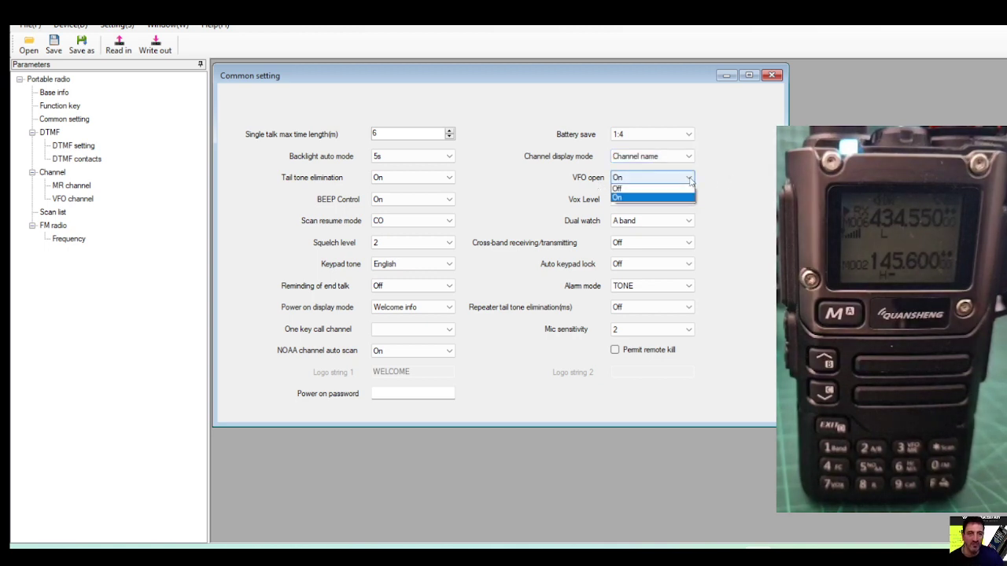
left_click(649, 190)
key("Tab")
key("Tab")
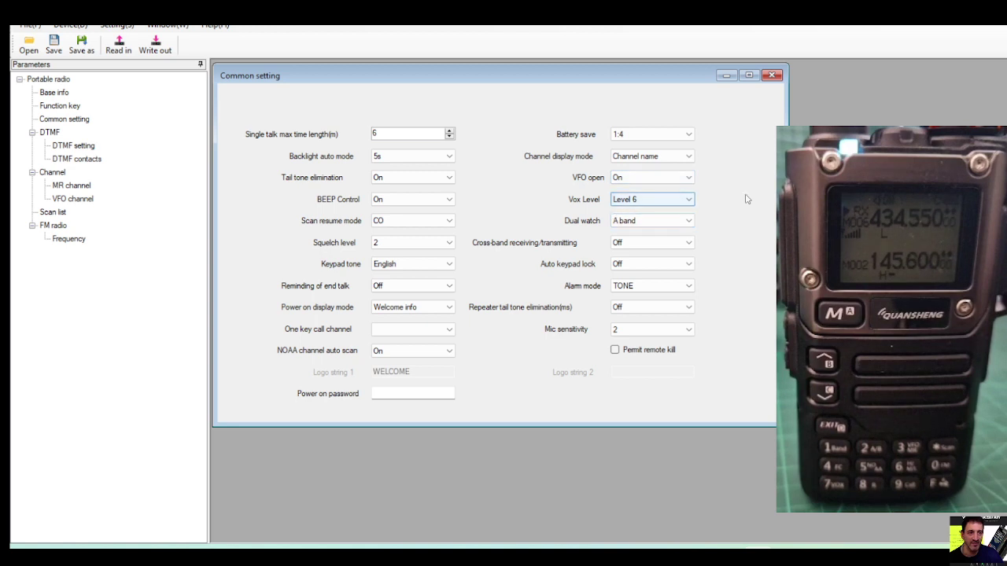
Step: Check the dual watch band options and set cross-band receiving/transmitting to B band
left_click(692, 222)
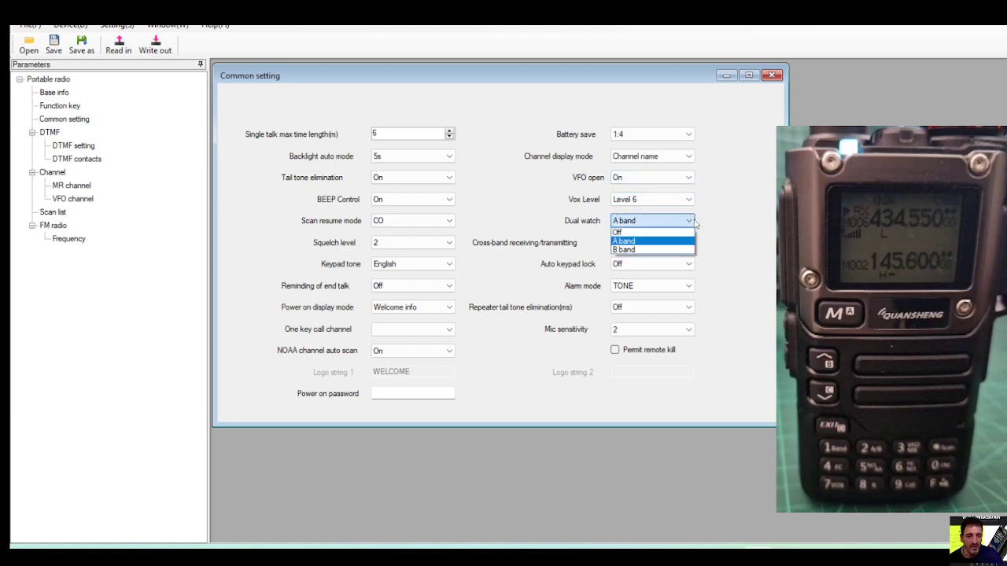
left_click(692, 223)
left_click(692, 222)
left_click(692, 223)
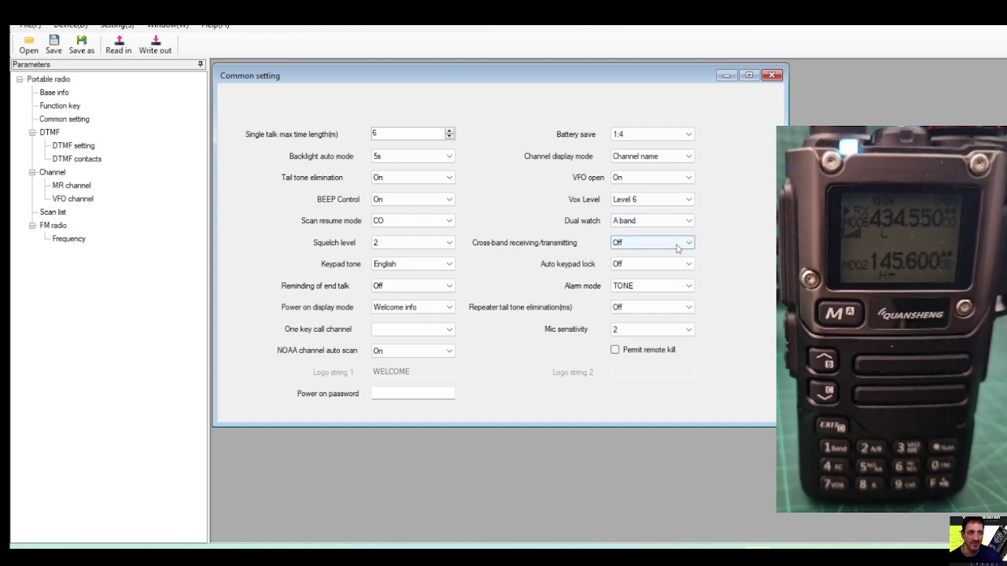
left_click(689, 244)
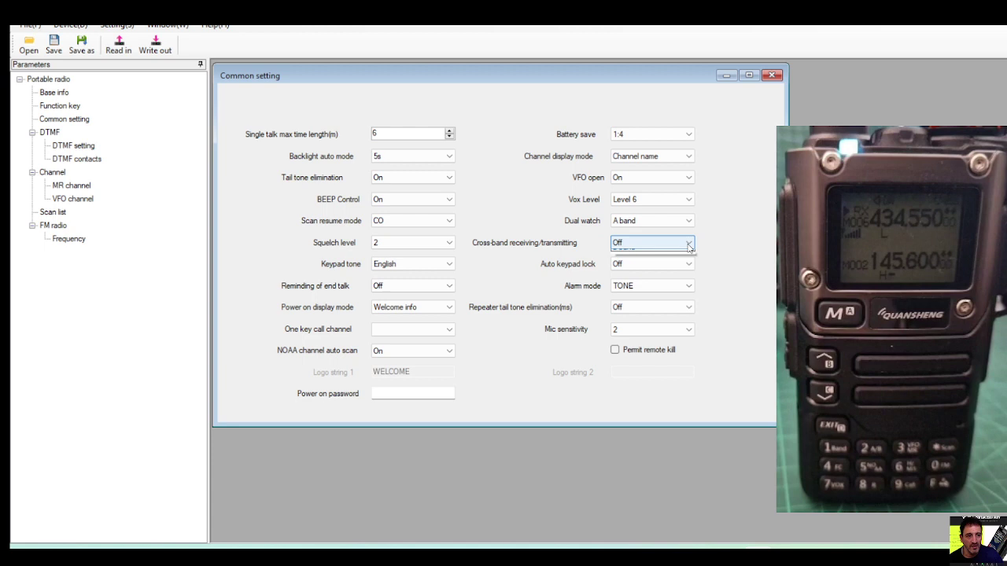
left_click(689, 246)
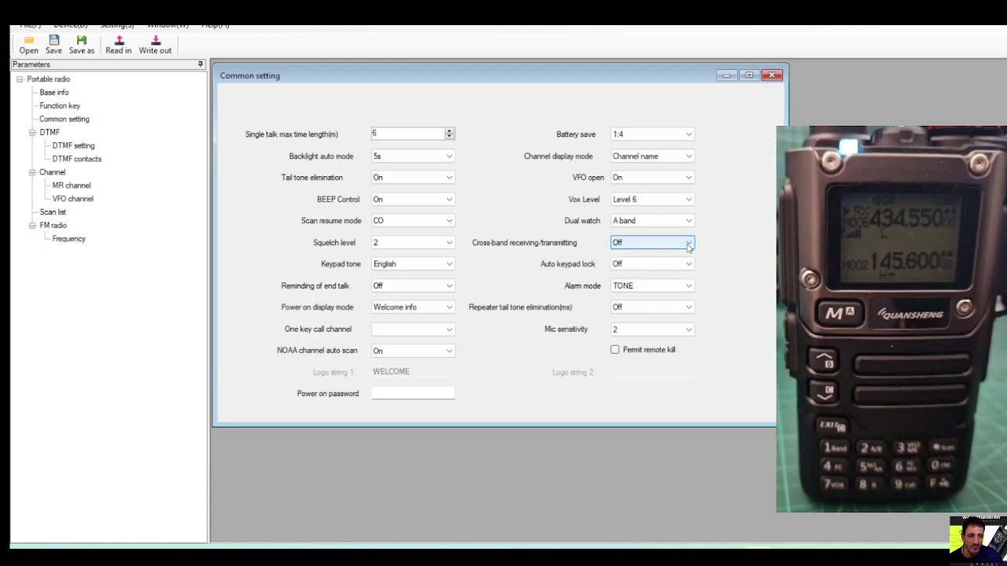
left_click(689, 245)
left_click(688, 245)
left_click(688, 247)
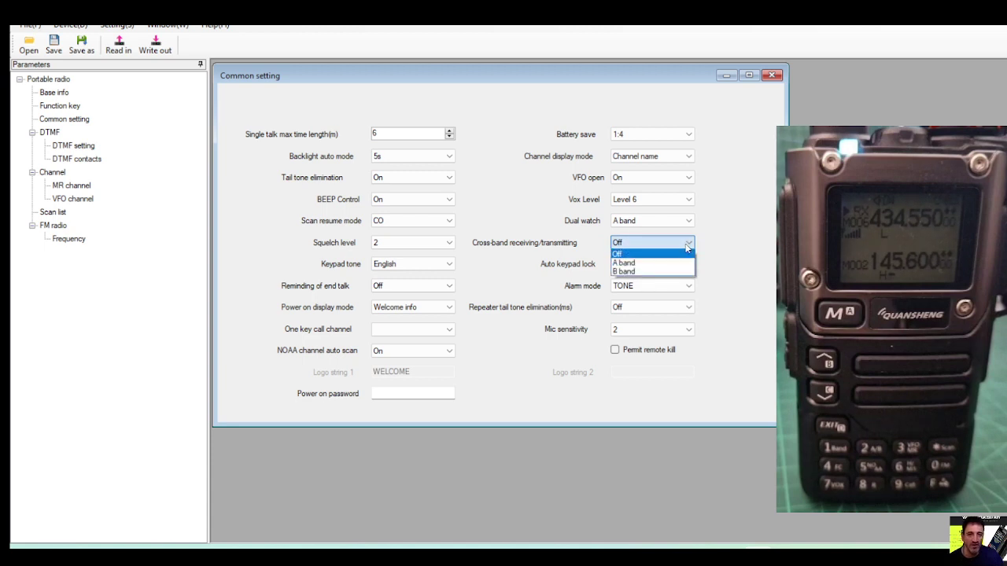
left_click(626, 271)
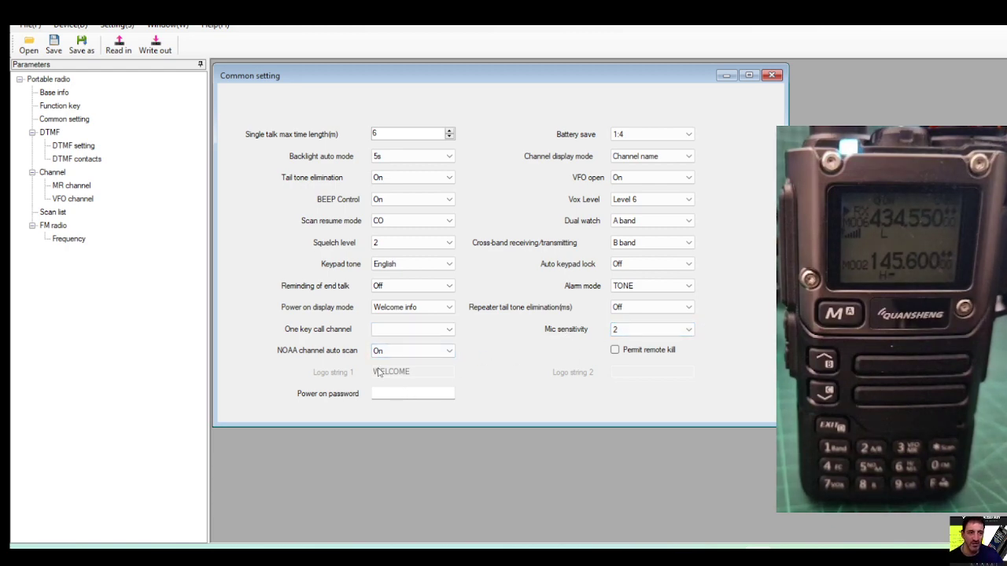
Step: Review the DTMF settings, DTMF contacts, MR channels, VFO channels and scan lists
left_click(73, 146)
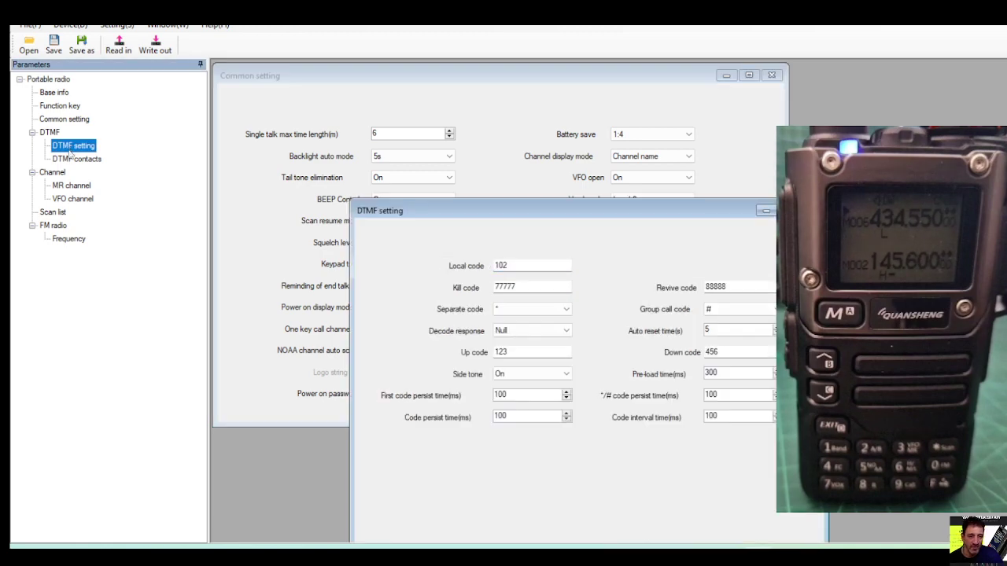
left_click(76, 160)
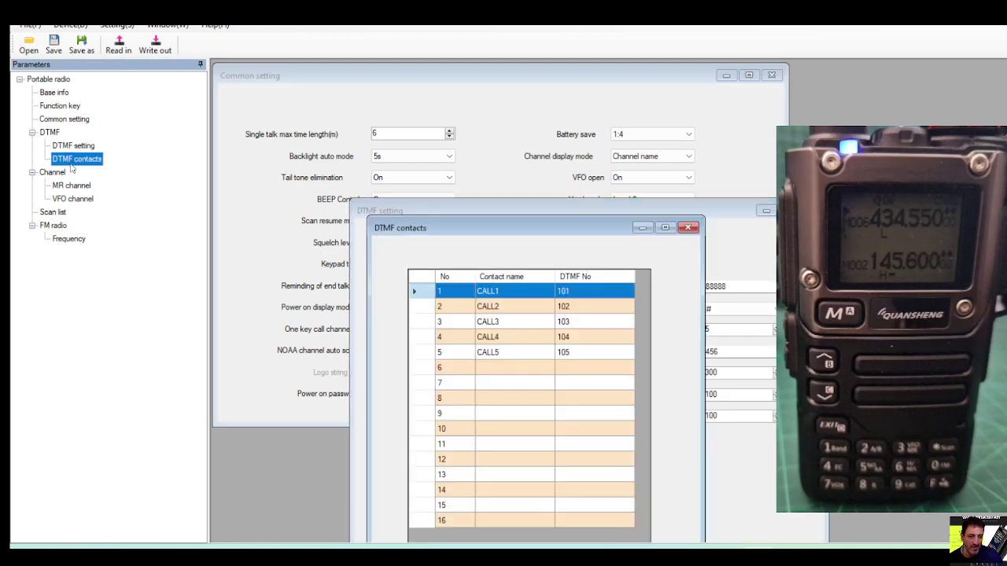
left_click(70, 185)
left_click(72, 199)
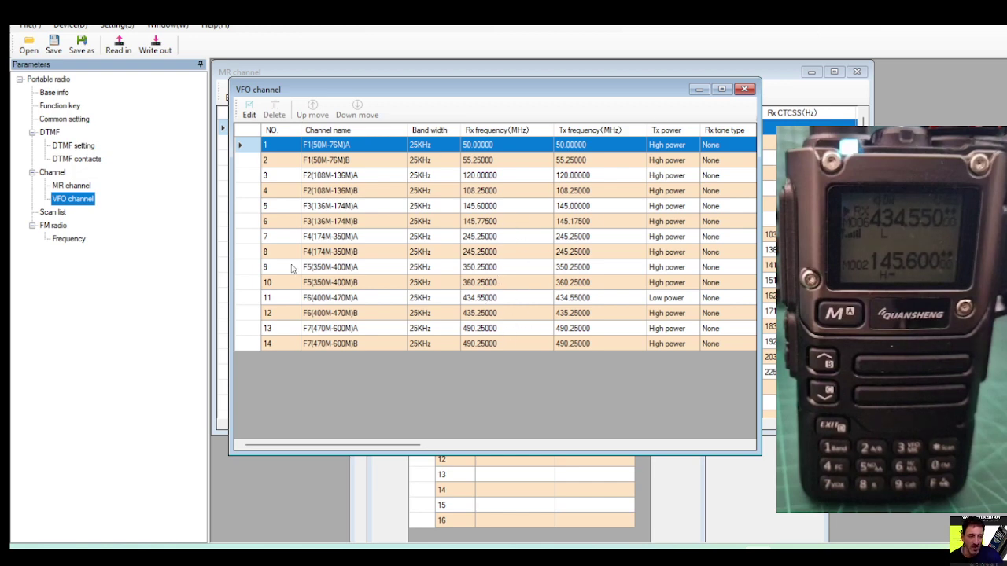
left_click(54, 212)
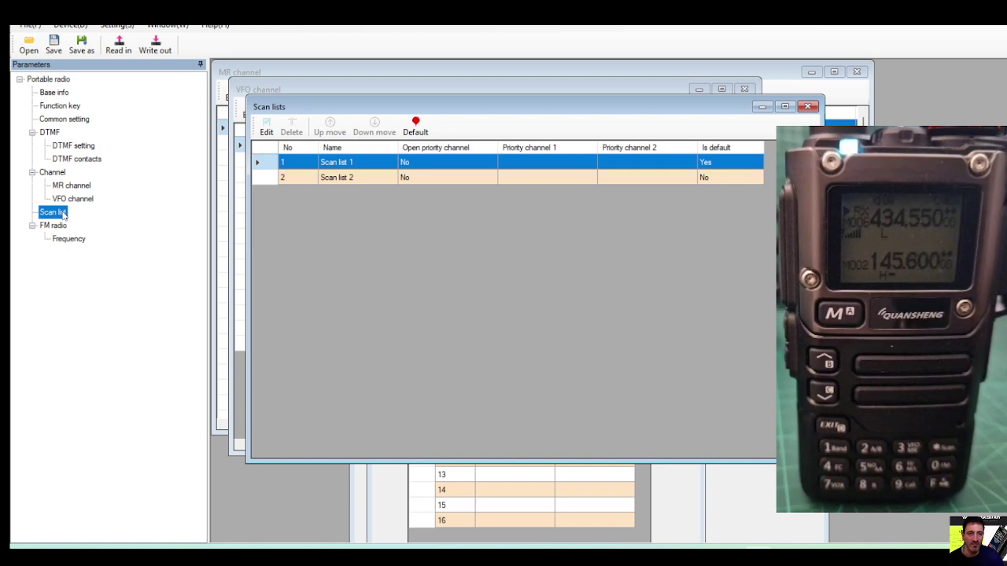
Step: Store 94.300 MHz as the first FM radio frequency and close the FM frequency window
double_click(56, 226)
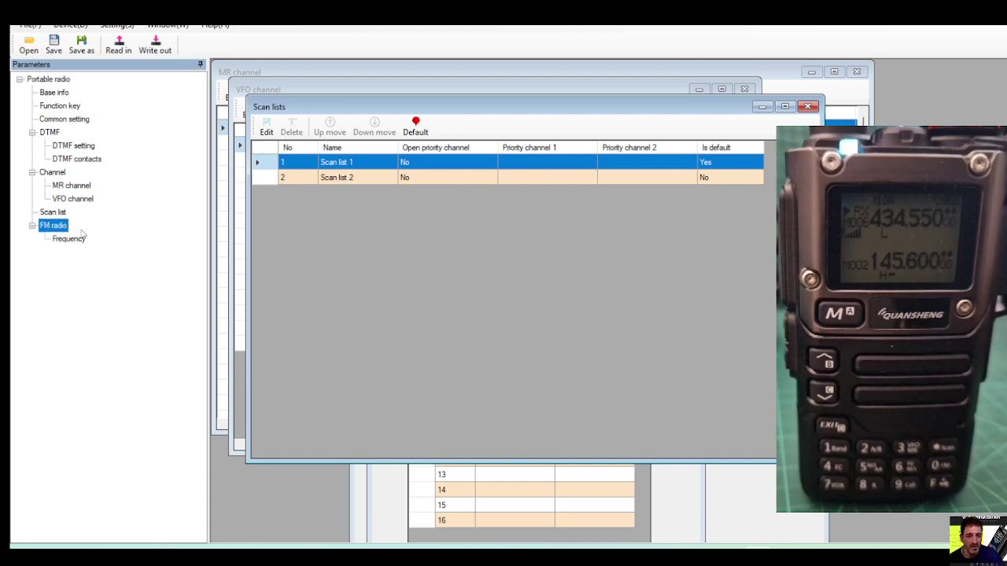
left_click(77, 238)
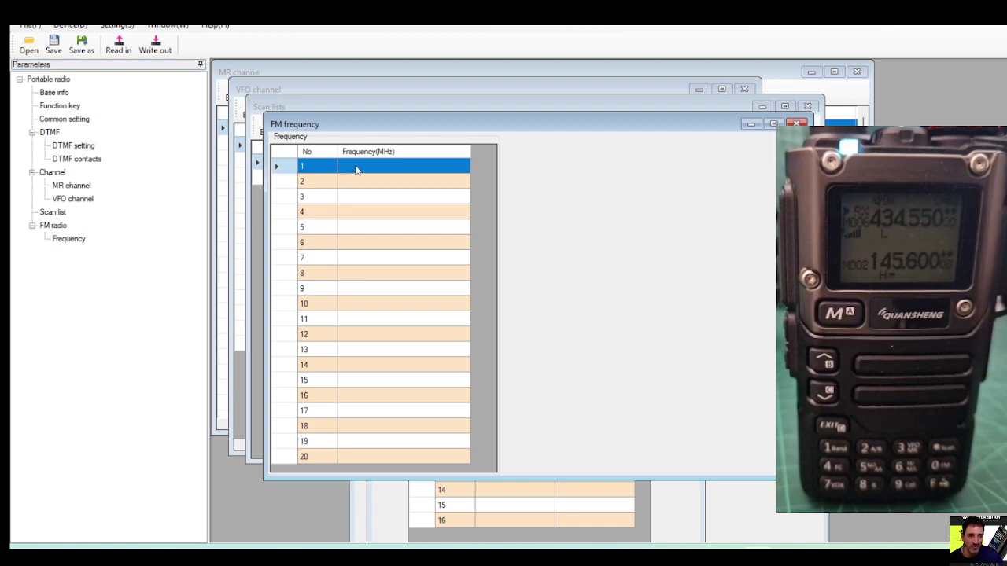
left_click(356, 167)
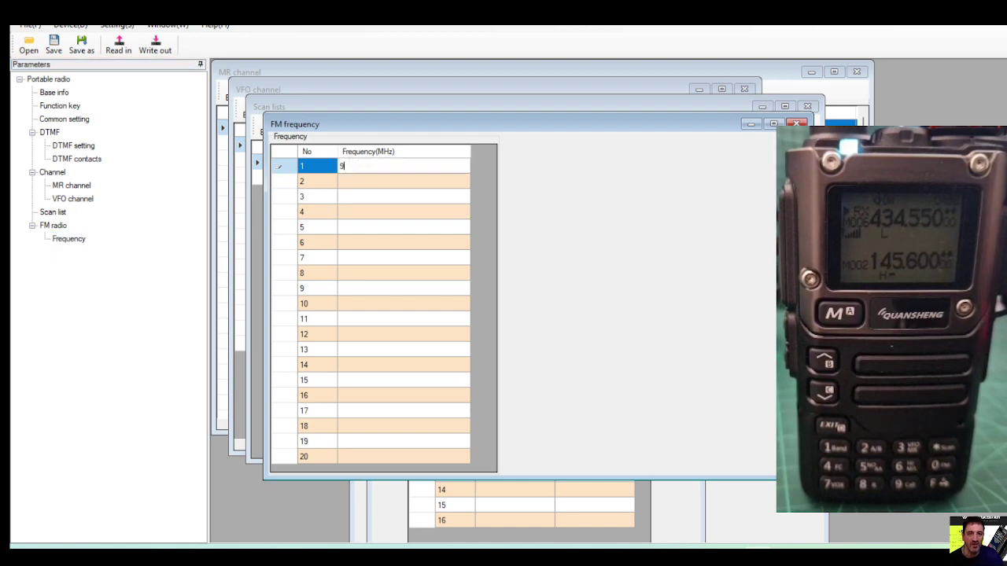
type("93")
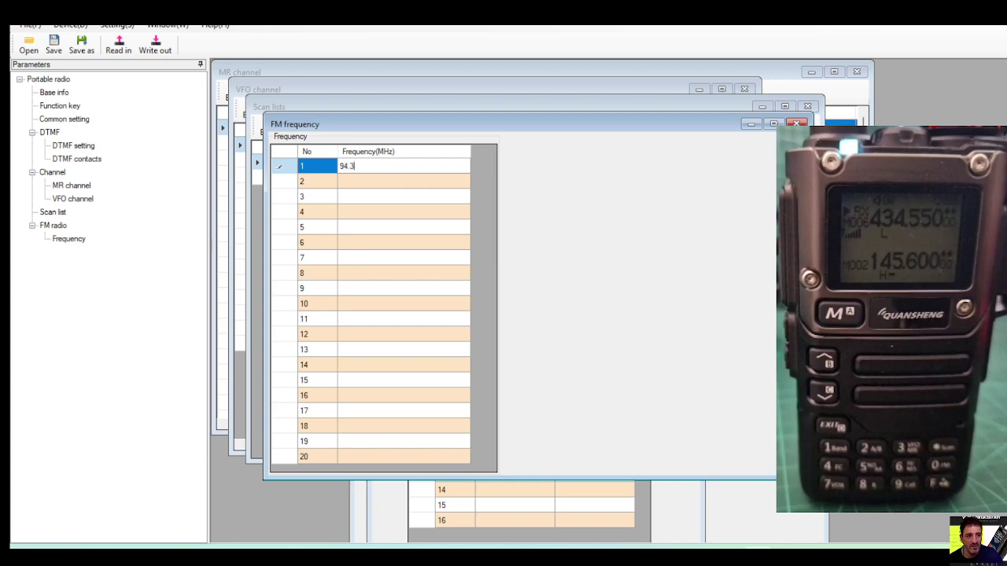
type(".300")
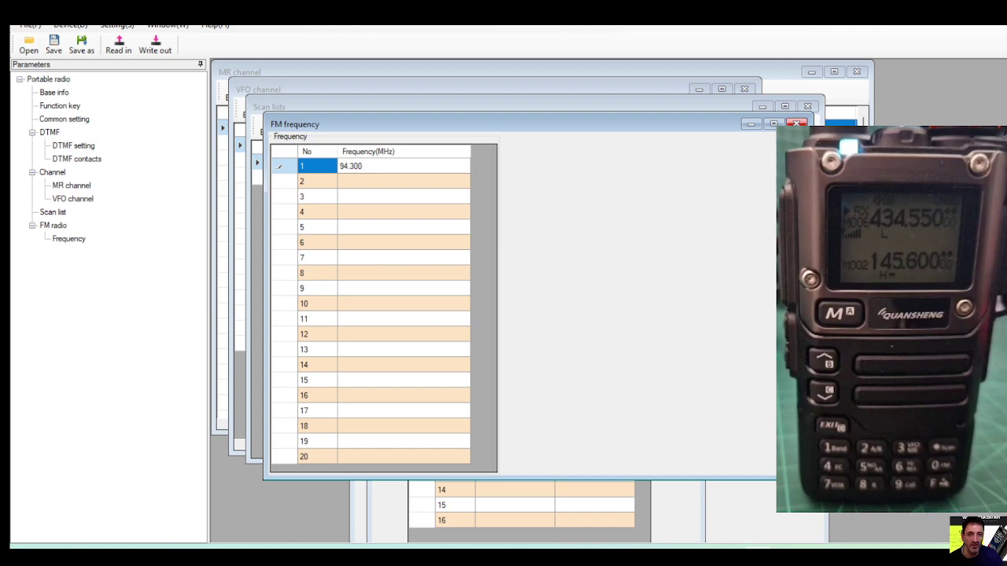
left_click(796, 124)
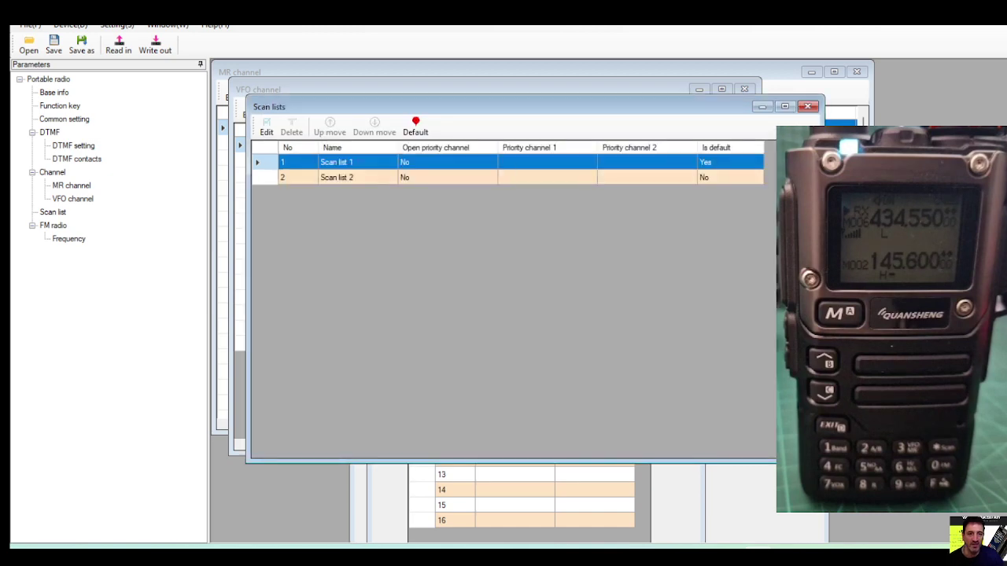
Step: Bring up the MR channel list, view the details of channel 2 and close them without changes
left_click(78, 186)
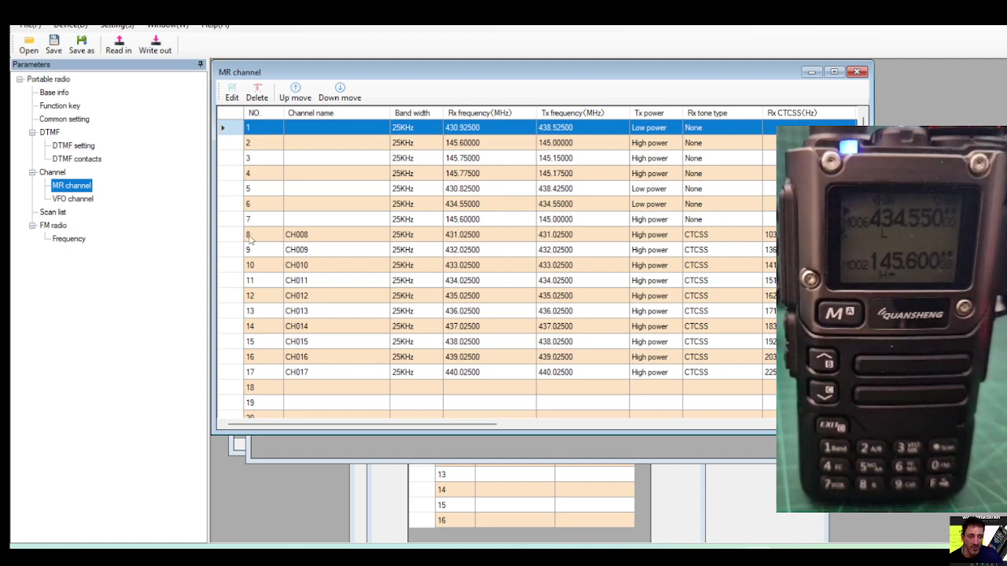
left_click(300, 145)
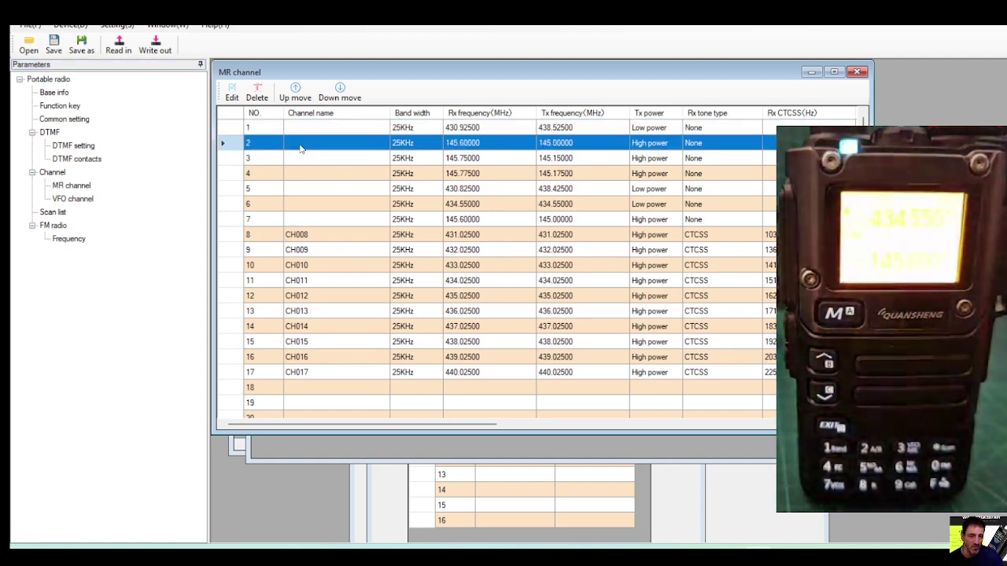
double_click(300, 146)
left_click(744, 138)
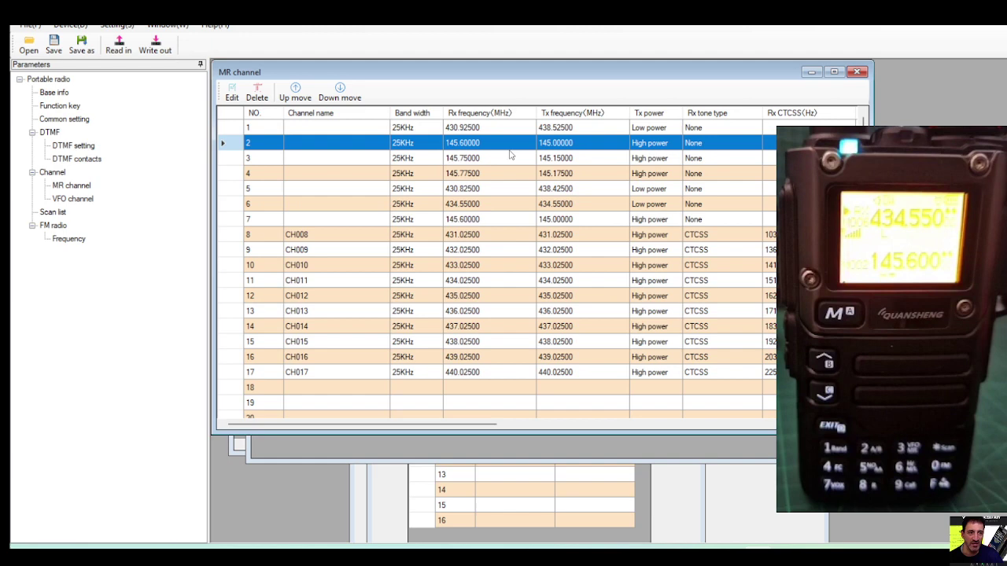
Step: Open MR channel 1 for editing and name it GB3FI
left_click(324, 134)
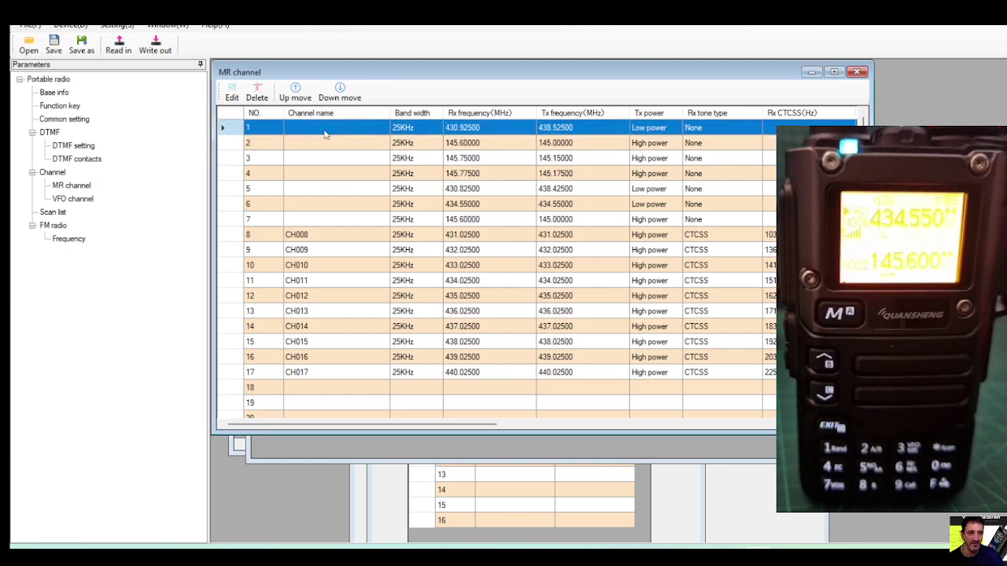
double_click(325, 134)
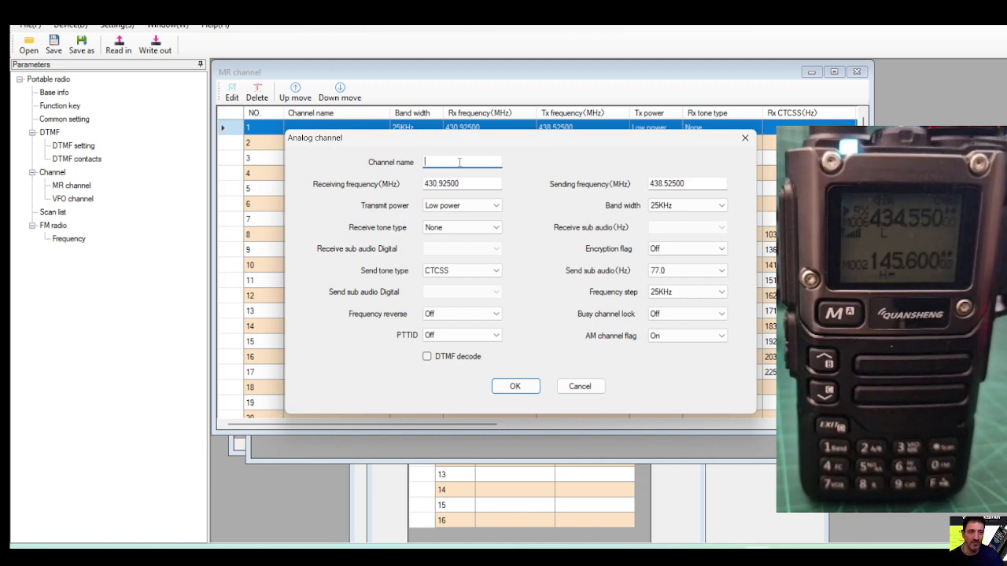
key("BackSpace")
key("Caps_Lock")
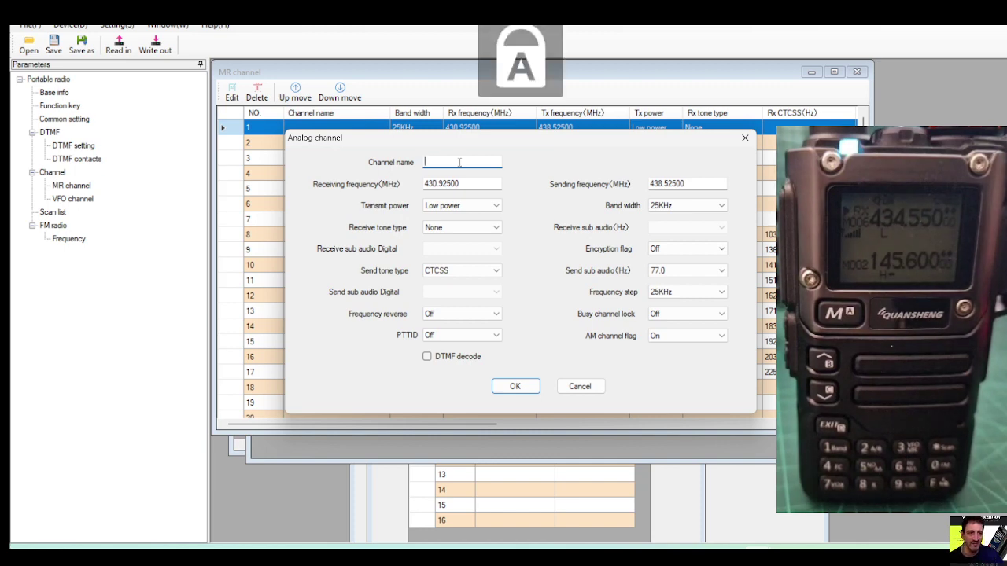
type("GB")
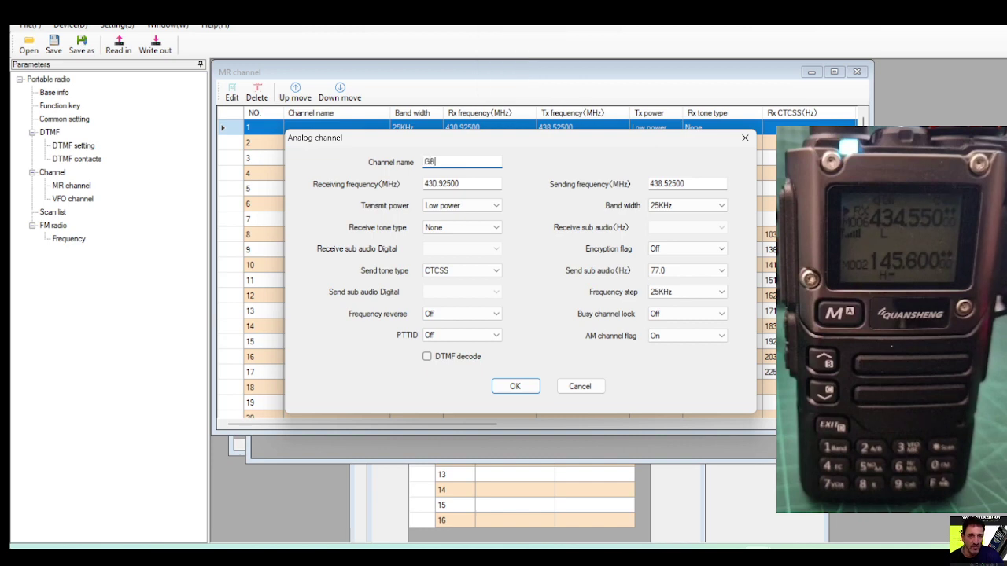
type("3F")
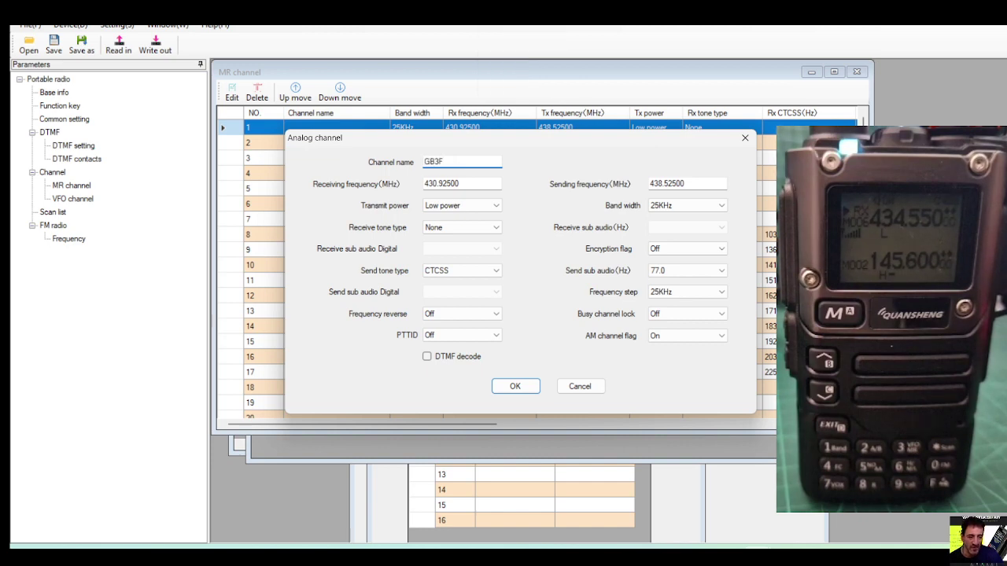
key("Tab")
key("Tab")
key("Tab")
key("Tab")
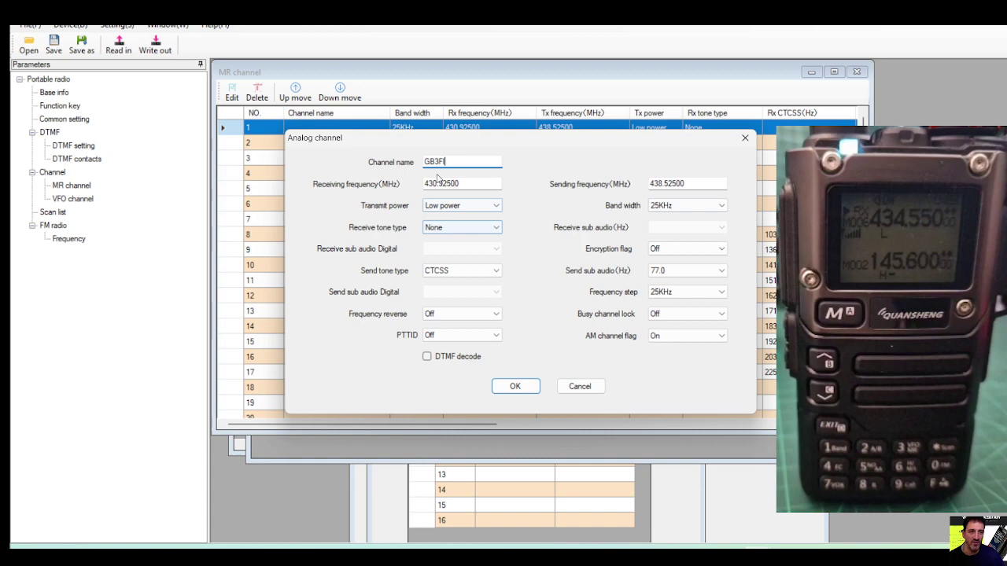
Step: Set channel 1's transmit power to High power, check the send tone type and save the channel
left_click(496, 206)
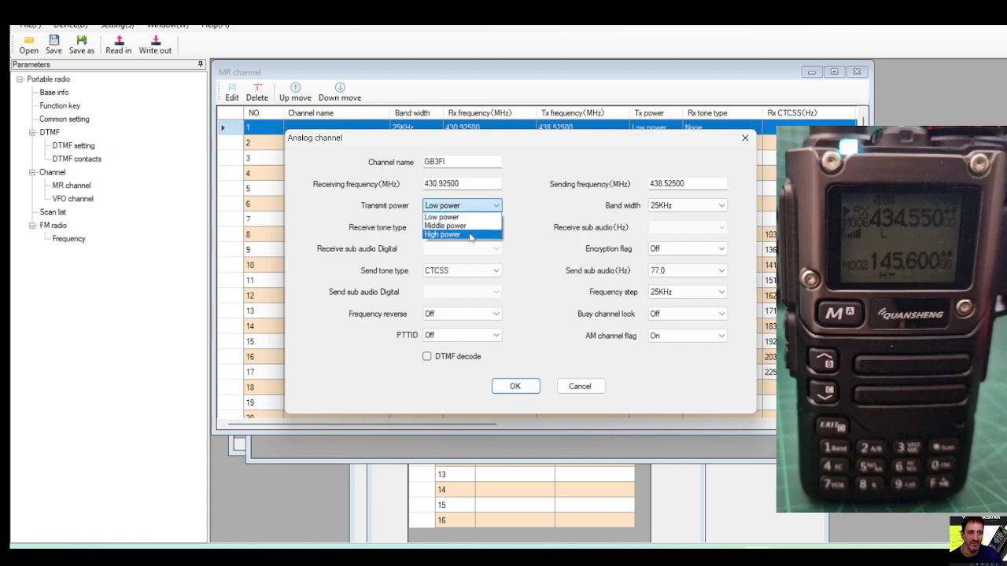
left_click(479, 236)
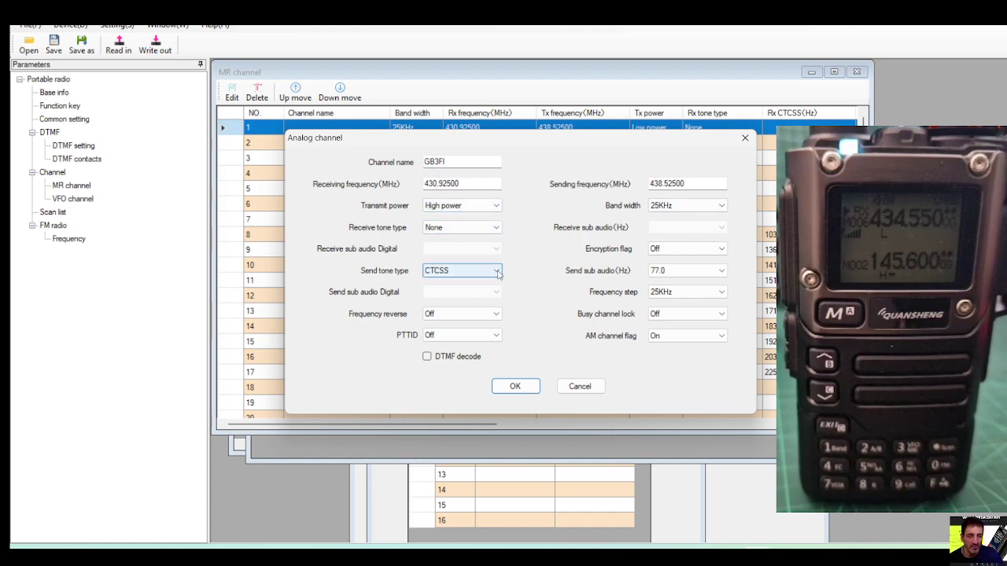
left_click(497, 271)
left_click(497, 271)
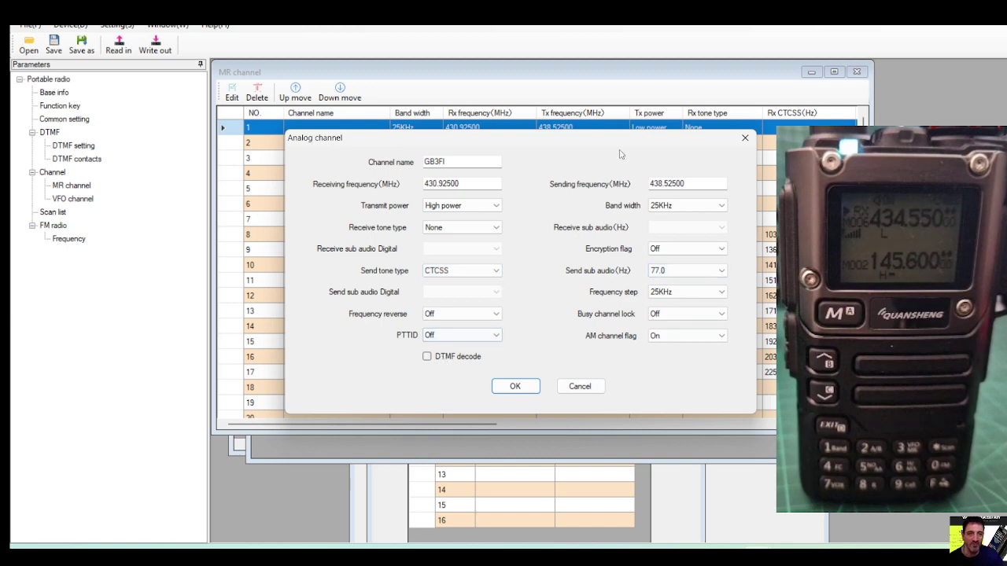
left_click(518, 386)
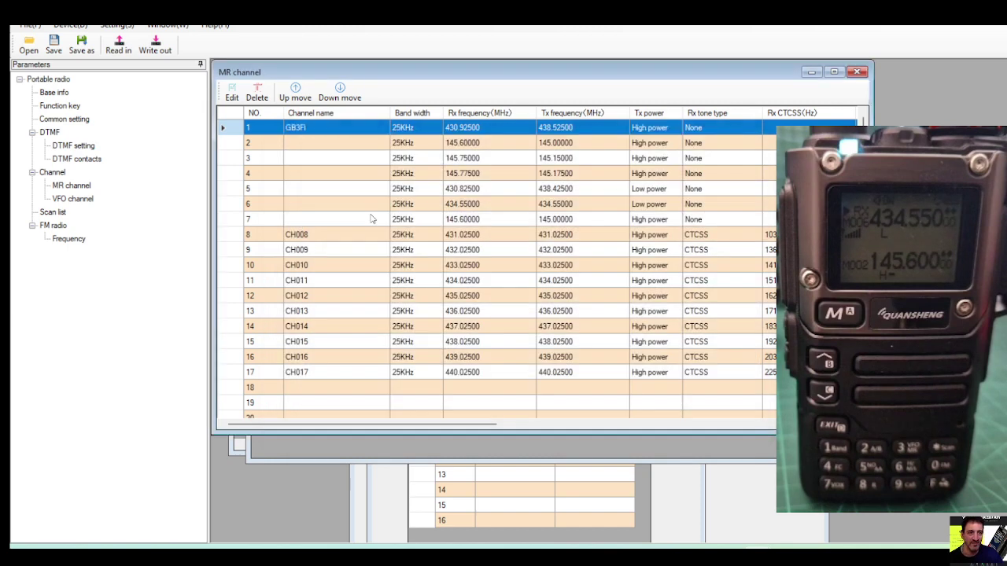
Step: Name MR channel 2 GB3WR, keep CTCSS as its send tone type and save the channel
double_click(312, 144)
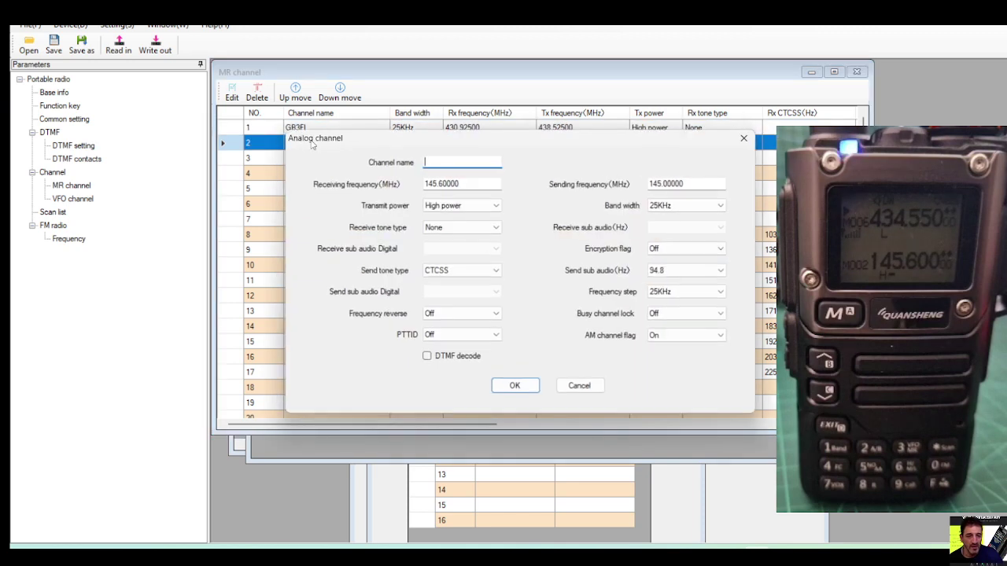
type("G")
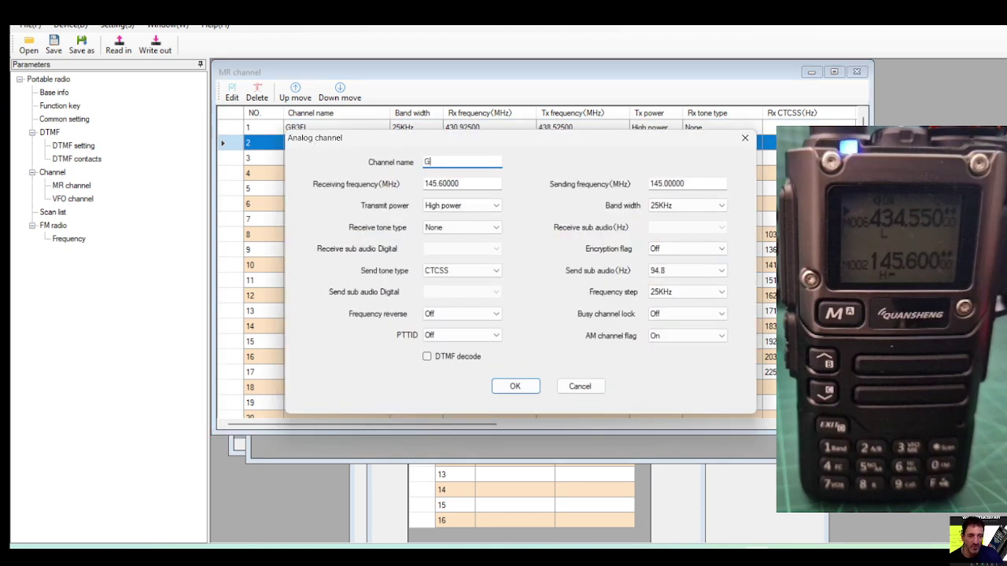
type("B3WR")
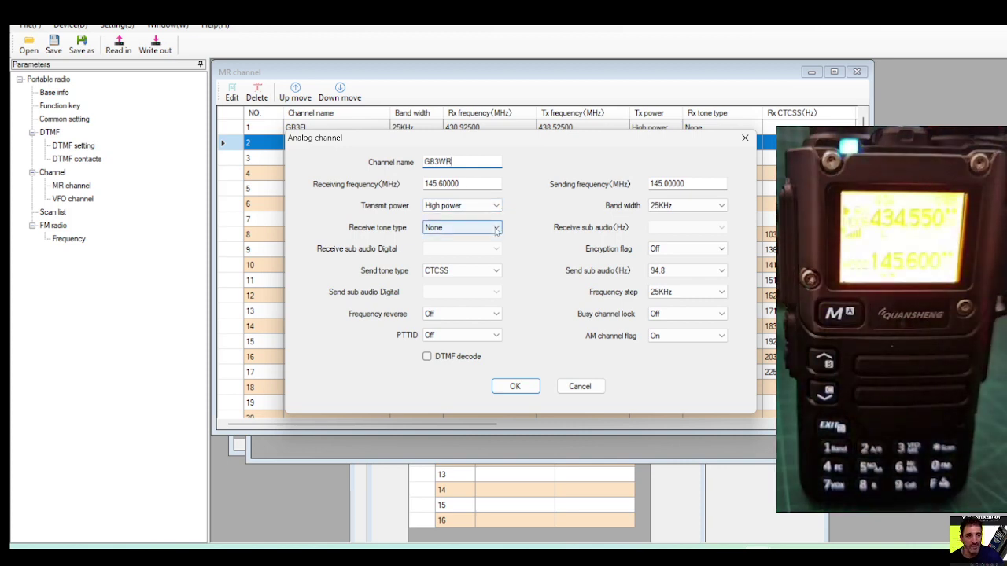
left_click(499, 272)
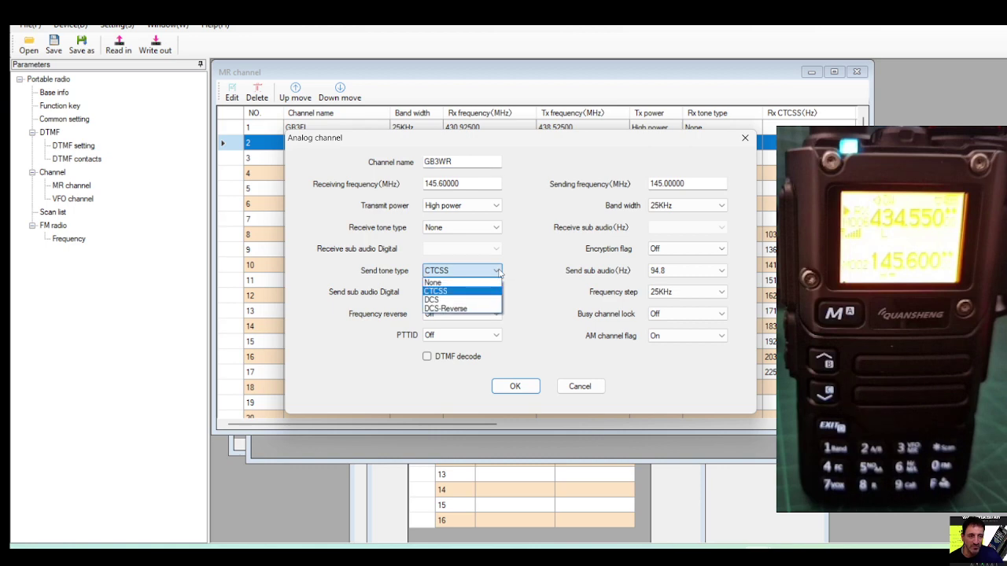
left_click(441, 287)
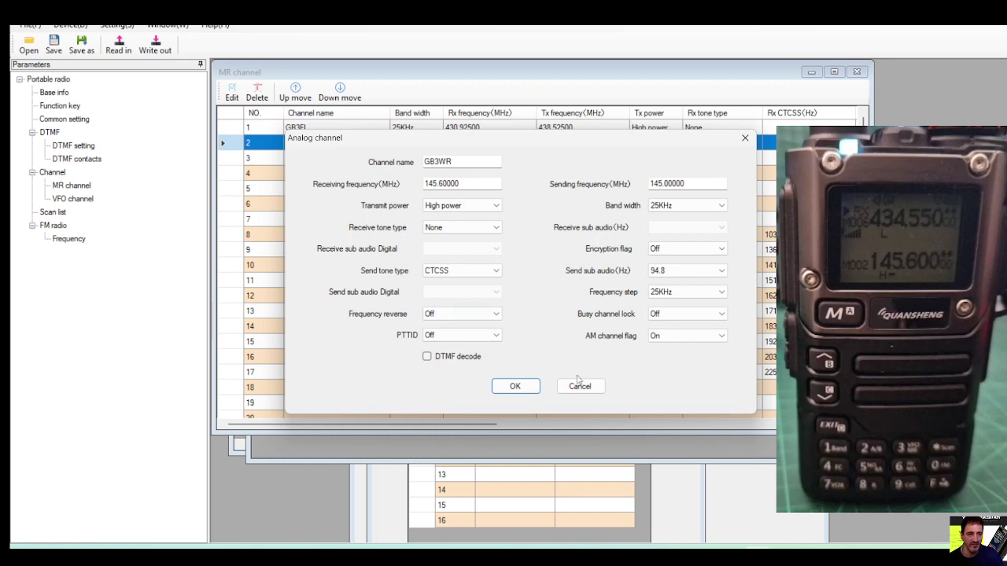
key("Return")
Step: Name MR channel 3 GB3BC and save the channel
double_click(324, 160)
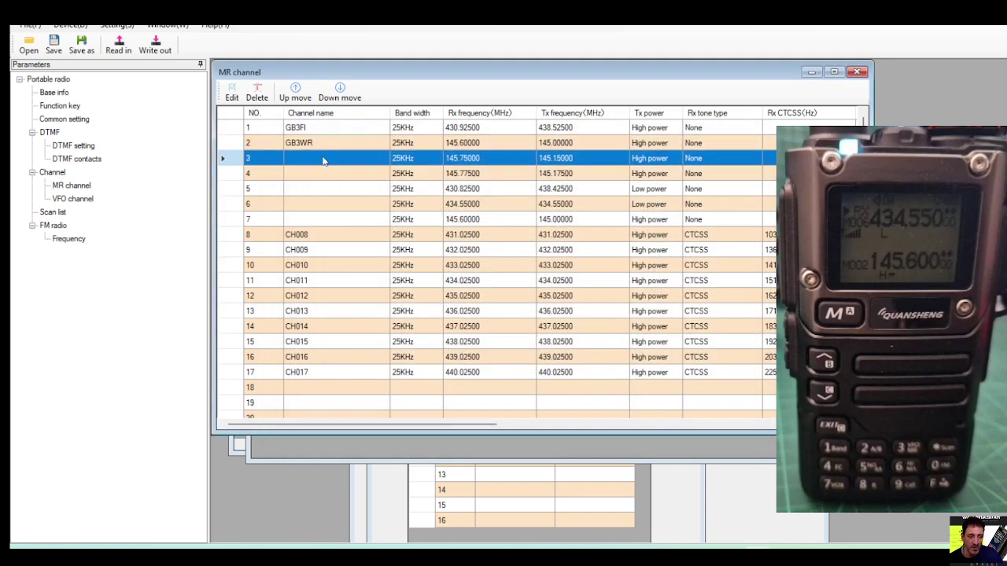
type("GB3")
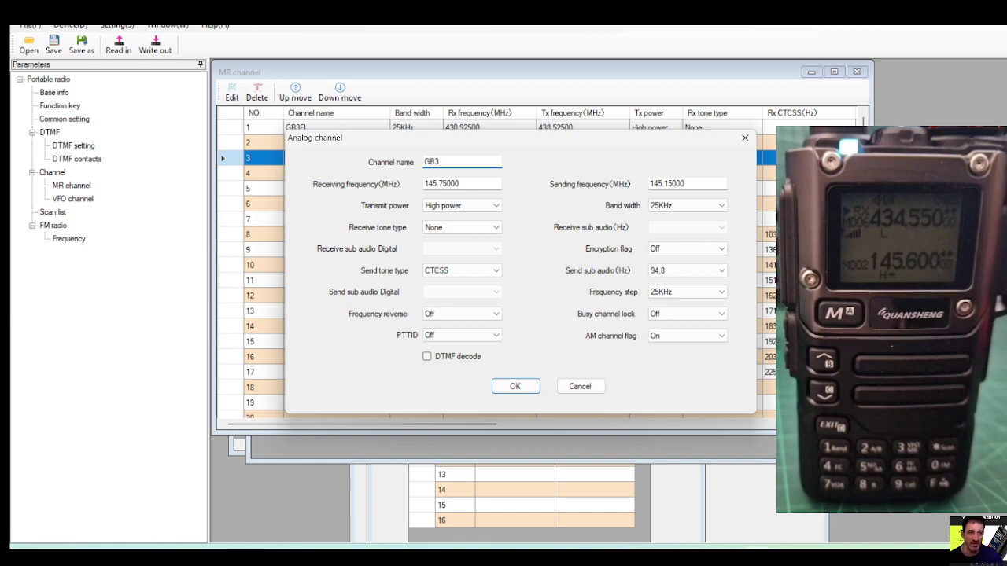
type("BC")
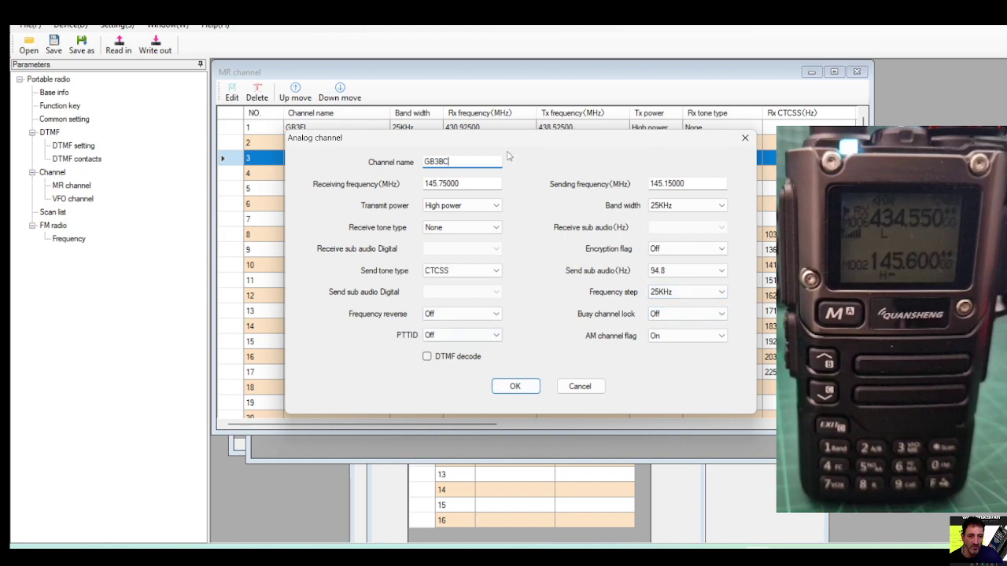
left_click(515, 383)
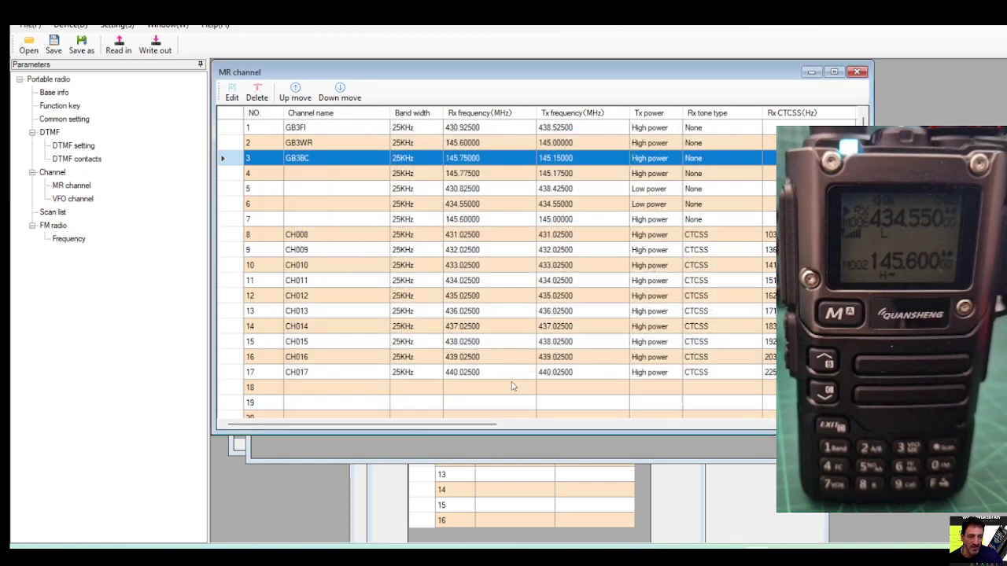
Step: Open MR channel 5 for editing and name it GB3ZB
left_click(330, 175)
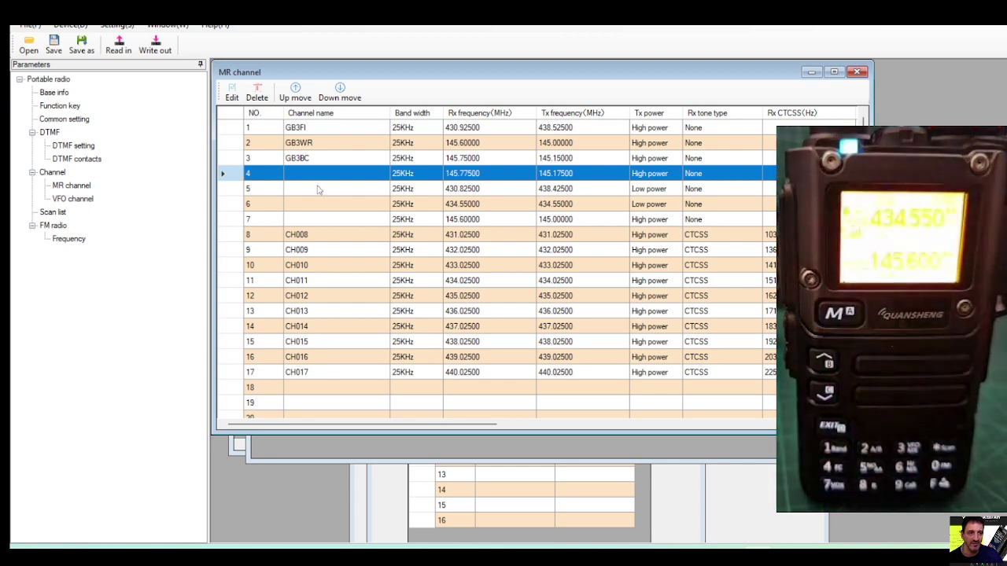
double_click(317, 193)
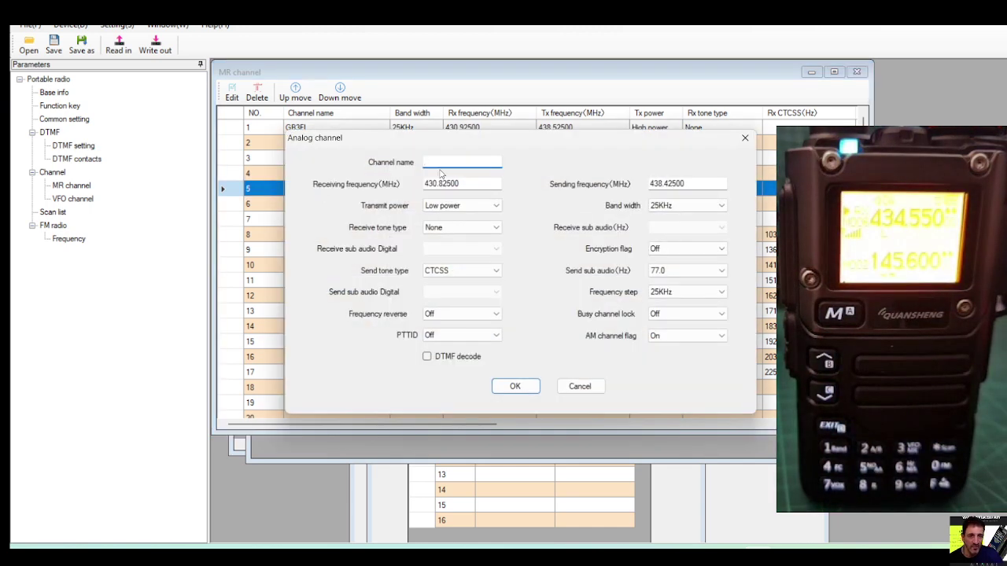
type("GB")
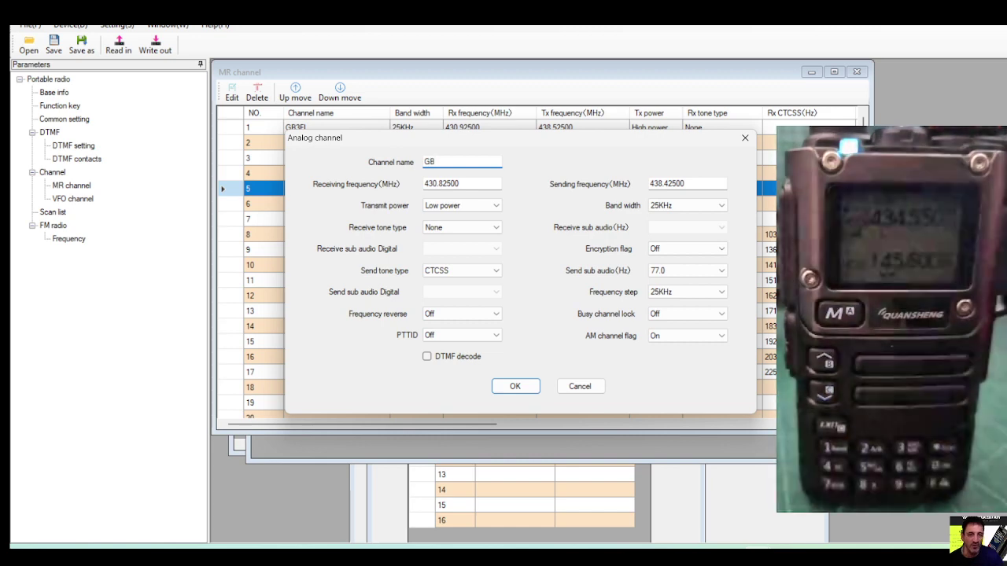
type("3ZB")
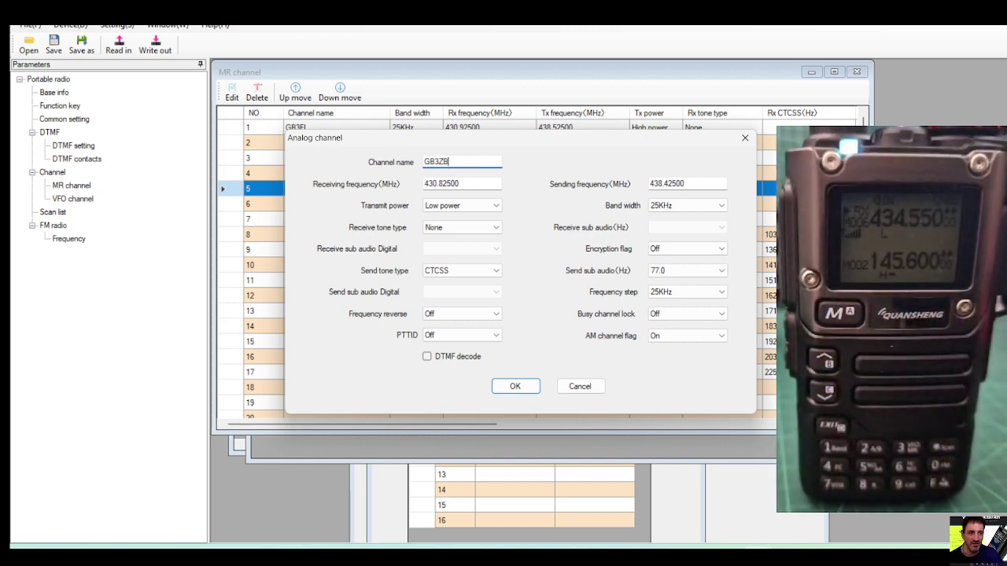
Step: Check channel 5's send tone type and sub audio, set its transmit power to High power and save the channel
left_click(496, 270)
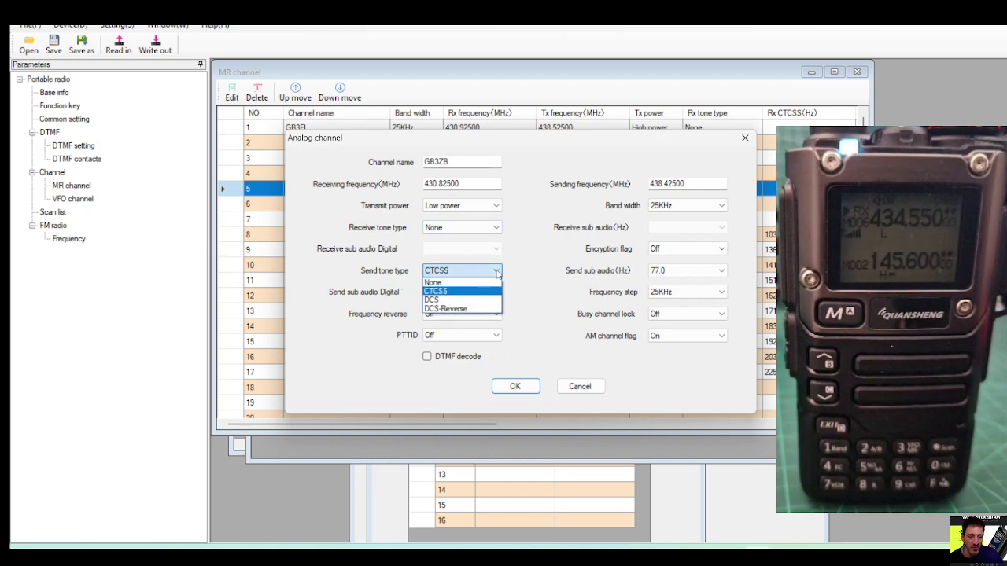
left_click(497, 272)
left_click(719, 272)
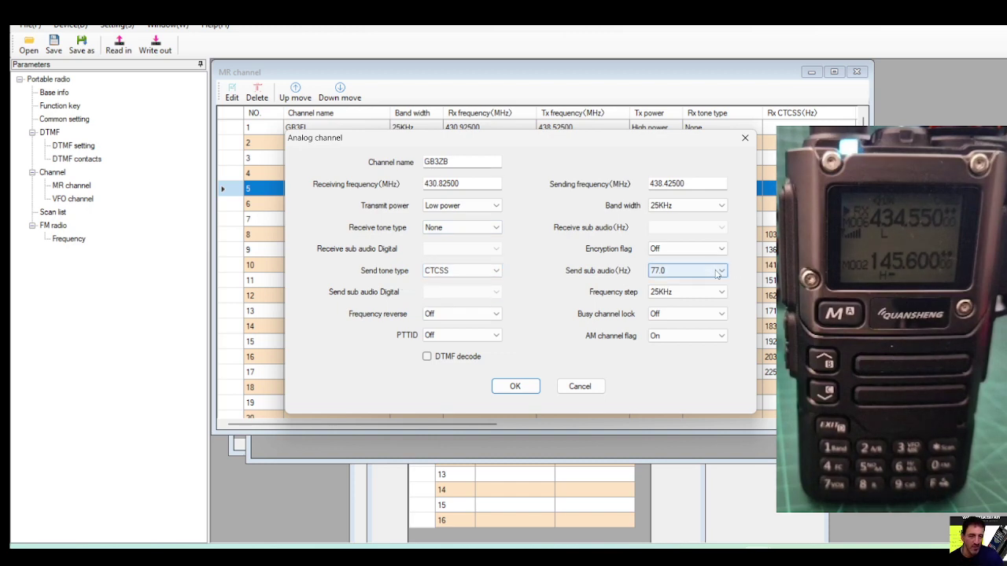
left_click(719, 272)
left_click(720, 272)
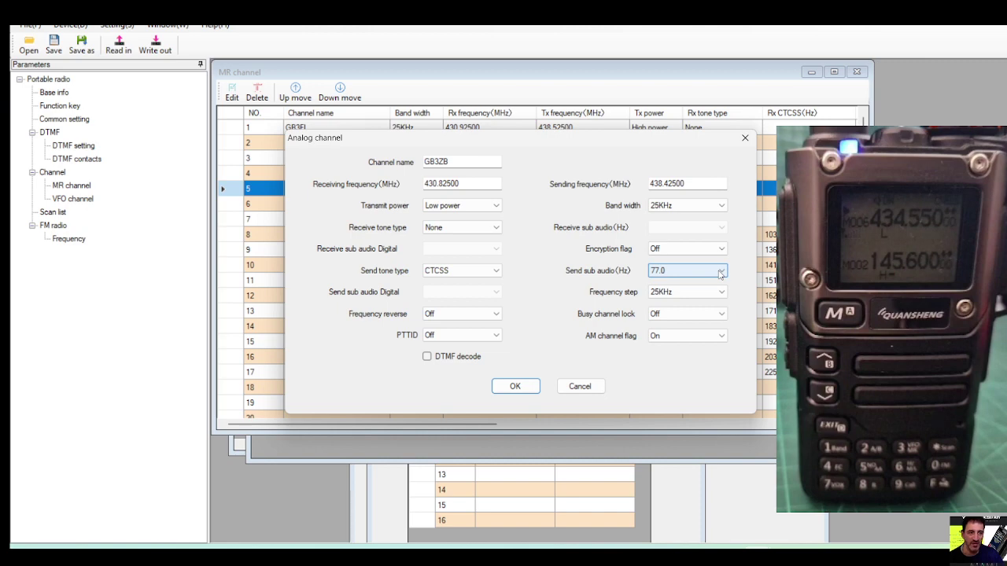
left_click(495, 206)
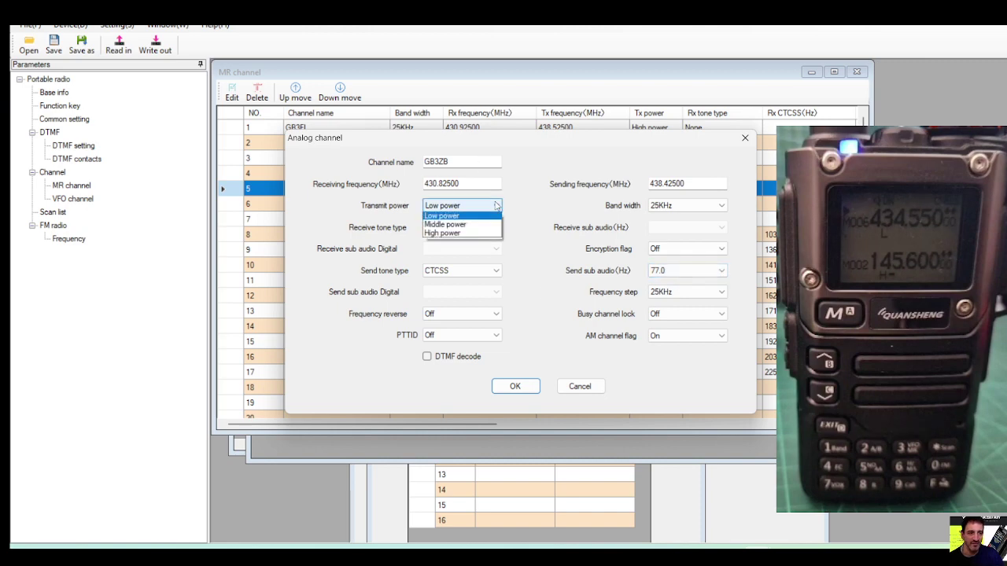
left_click(461, 234)
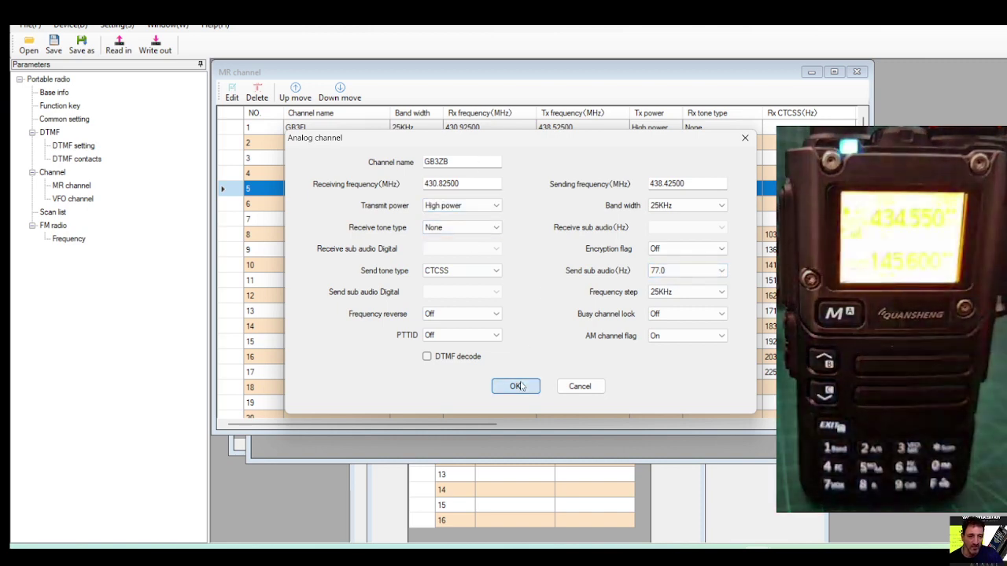
left_click(518, 386)
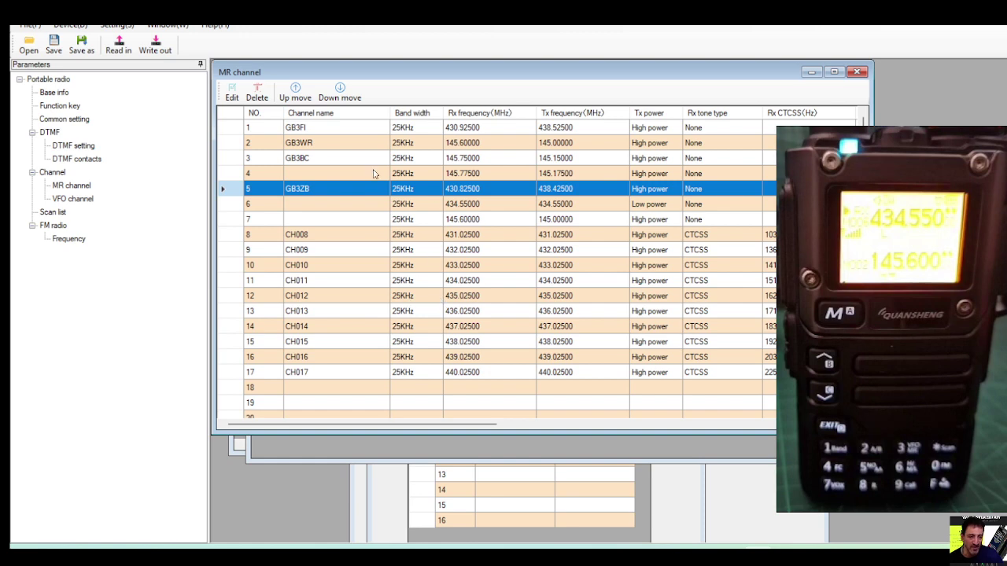
Step: Name MR channel 6 HUNBET, keep CTCSS as its send tone type and save the channel
double_click(291, 203)
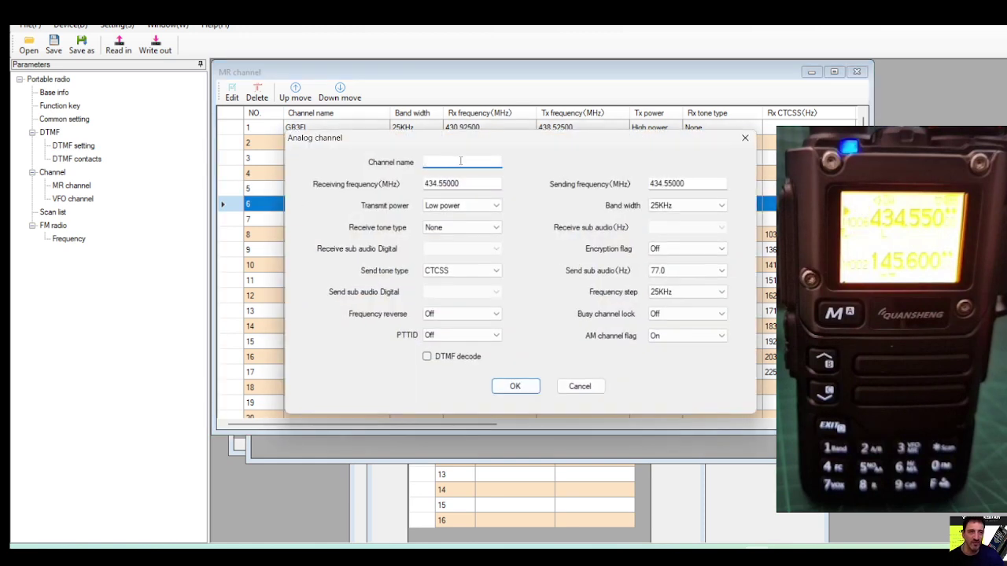
type("HUNBET")
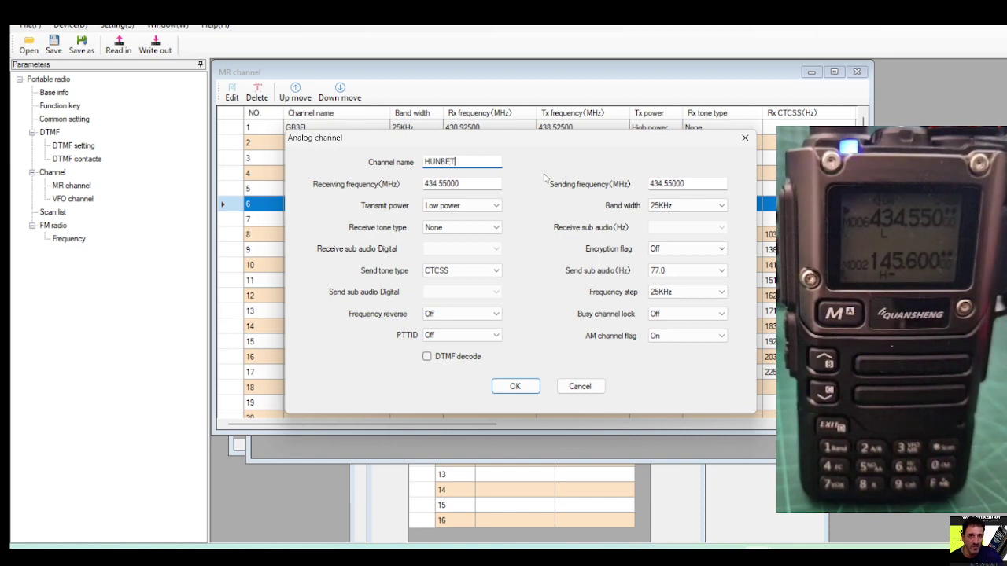
left_click(497, 270)
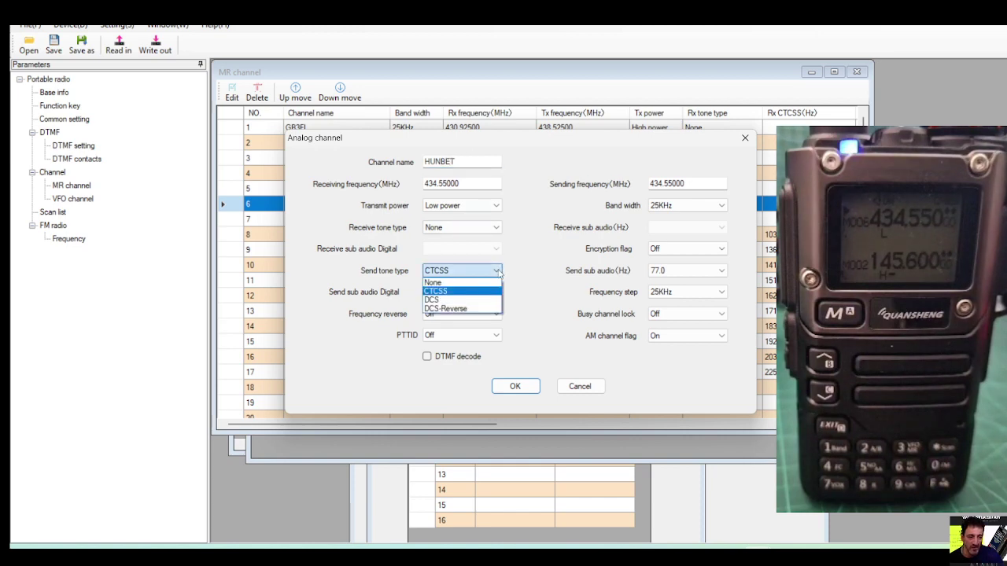
left_click(461, 291)
key("Tab")
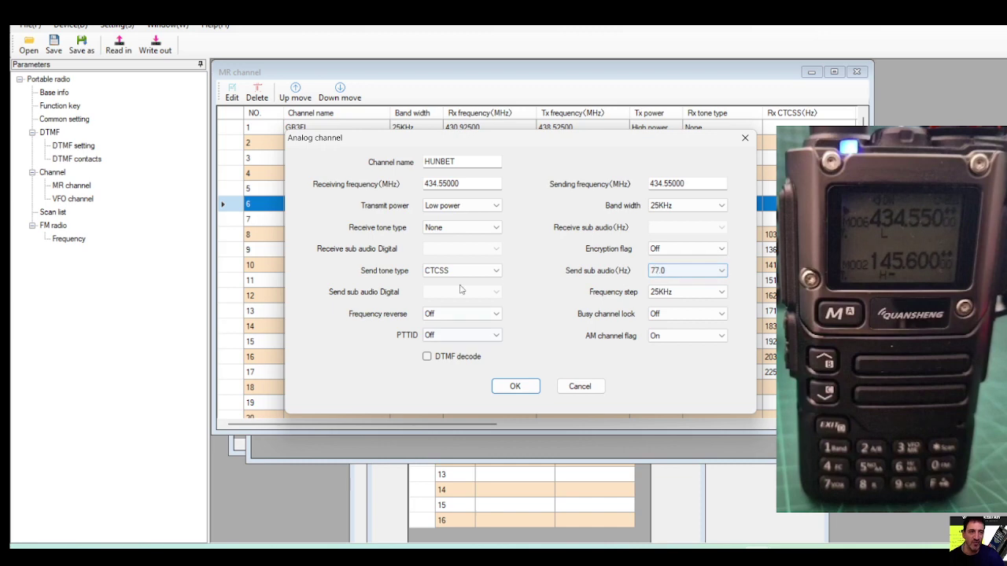
left_click(516, 386)
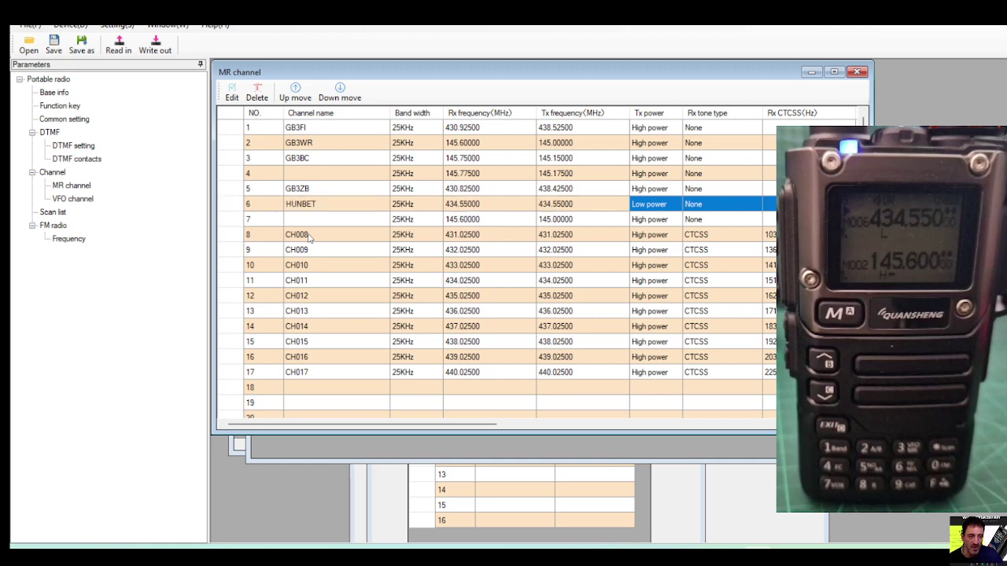
Step: Rename MR channel 8 as GB3AA and set its receiving frequency to 145.625 MHz
double_click(309, 236)
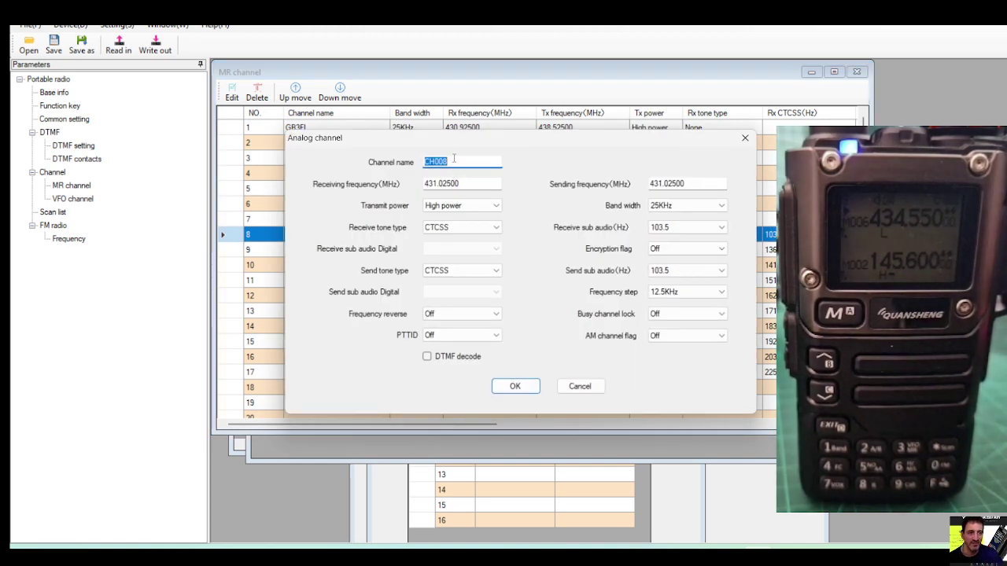
type("GB3")
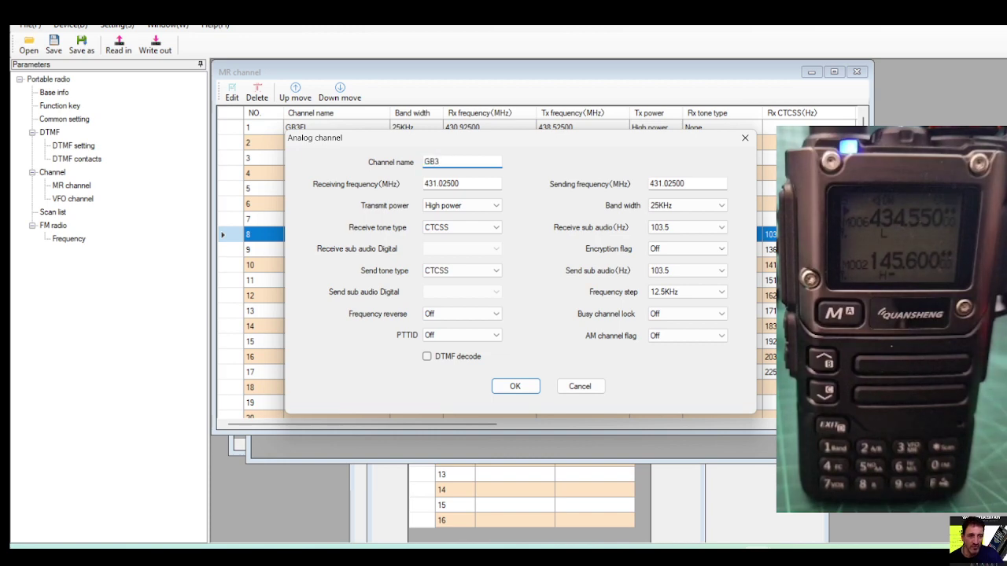
type("AA")
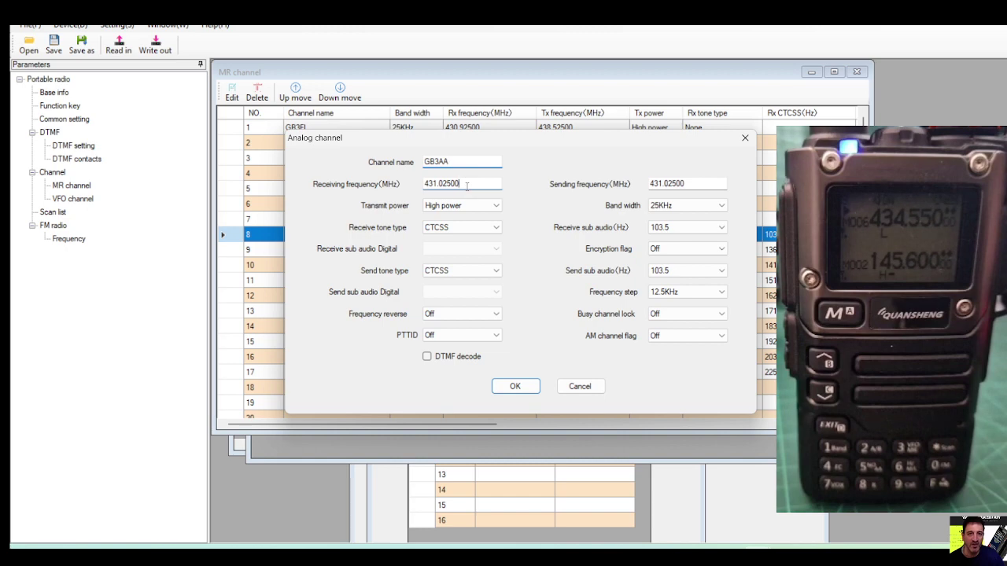
double_click(466, 182)
type("14")
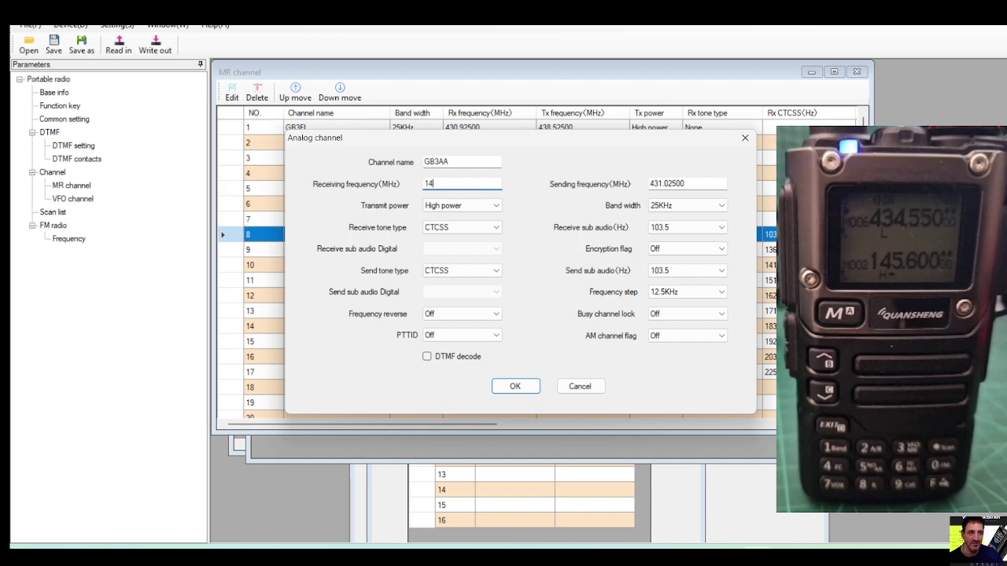
type("5.")
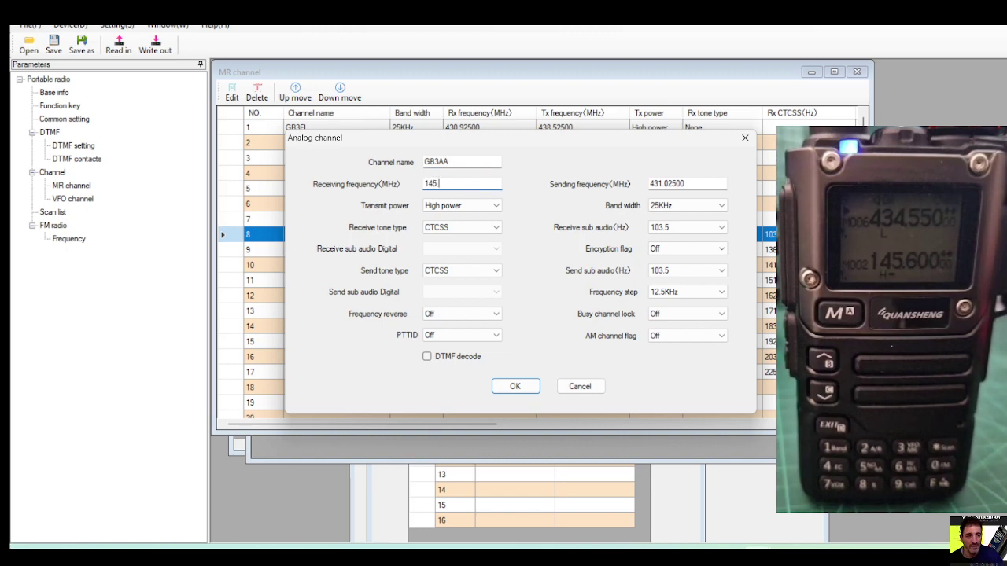
type("625")
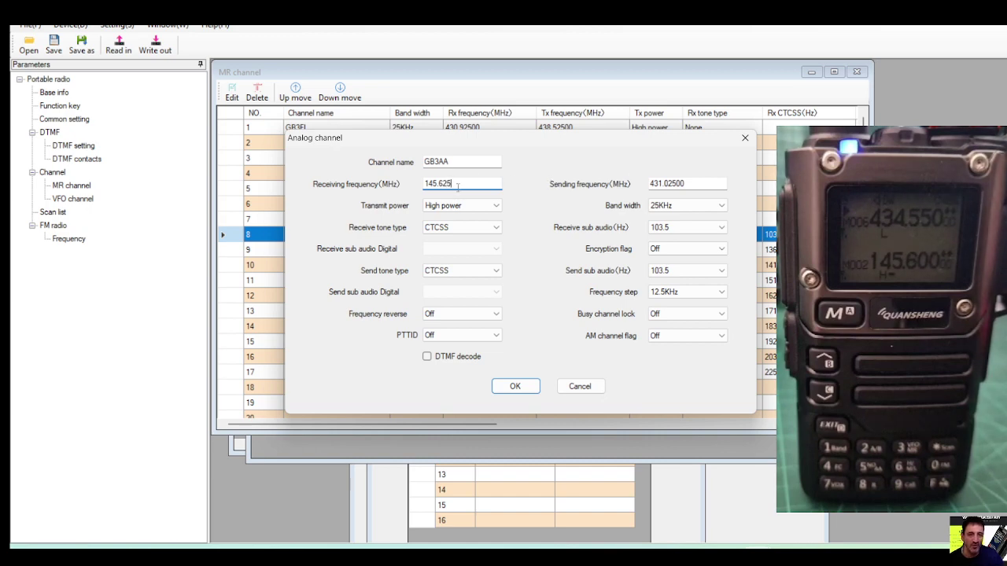
Step: Set channel 8's sending frequency to 145.025 MHz
left_click(698, 183)
double_click(698, 182)
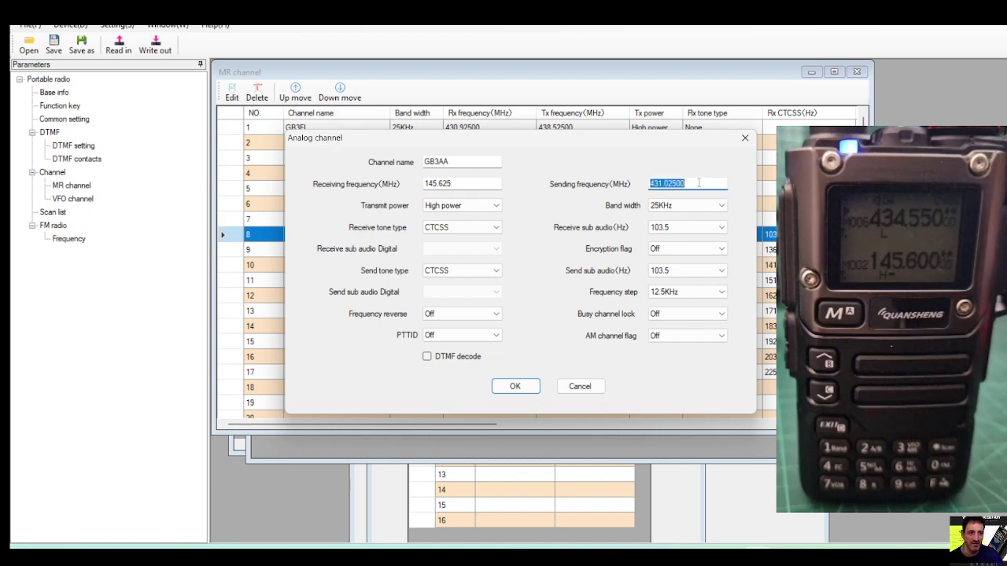
type("1")
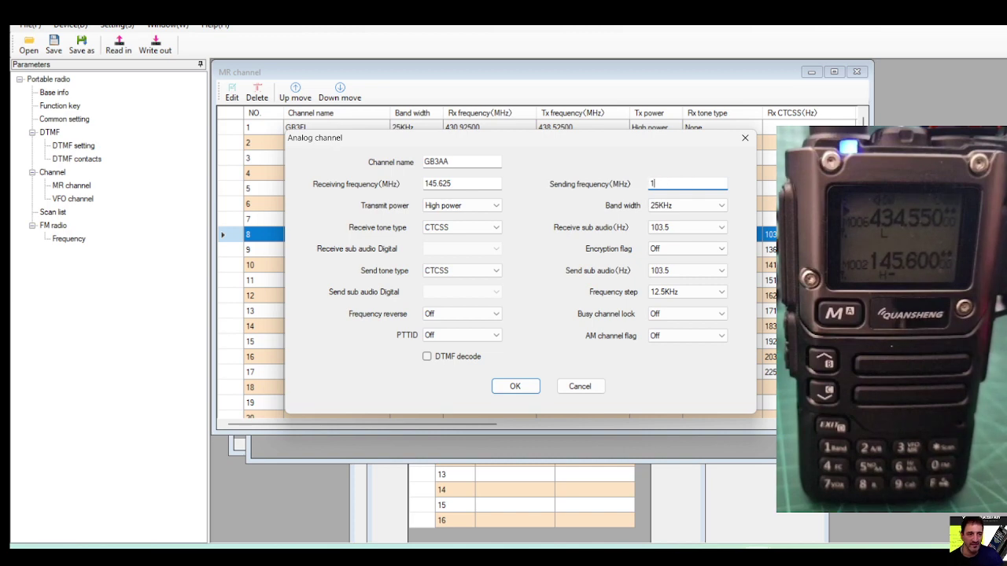
type("45.0")
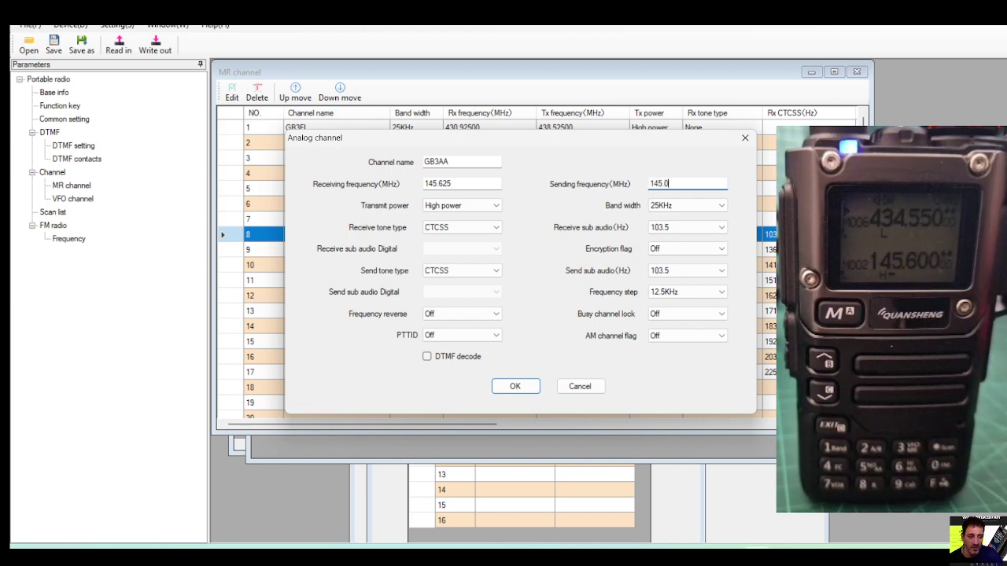
type("26")
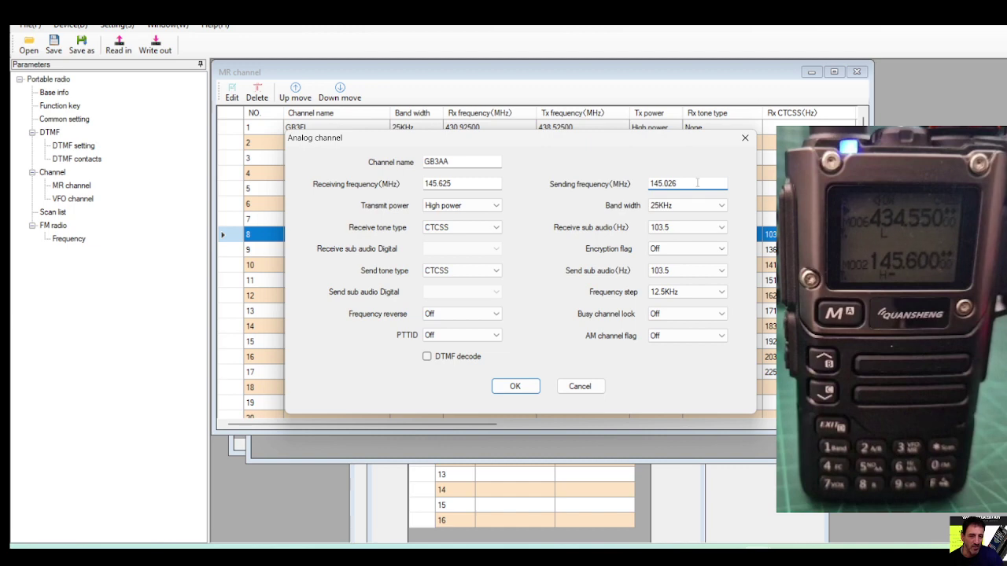
key("BackSpace")
type("5")
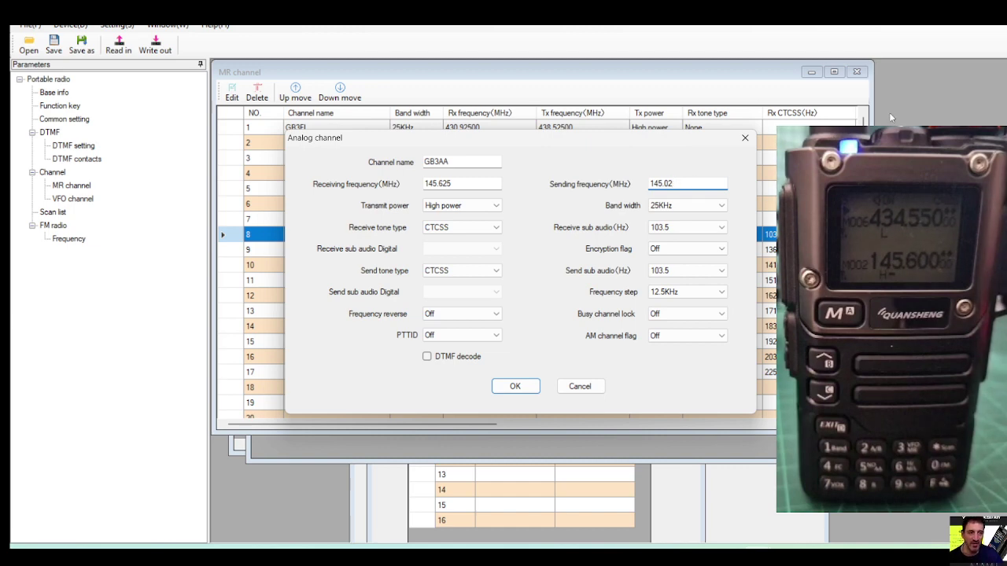
Step: Keep channel 8 at High power with CTCSS as send tone type, and set its receive tone type to None
left_click(461, 205)
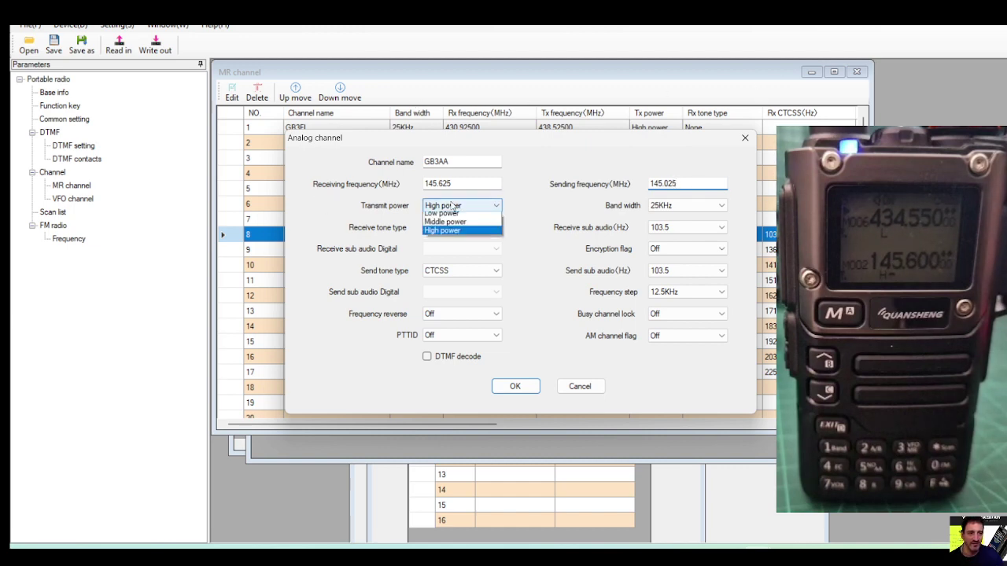
left_click(453, 233)
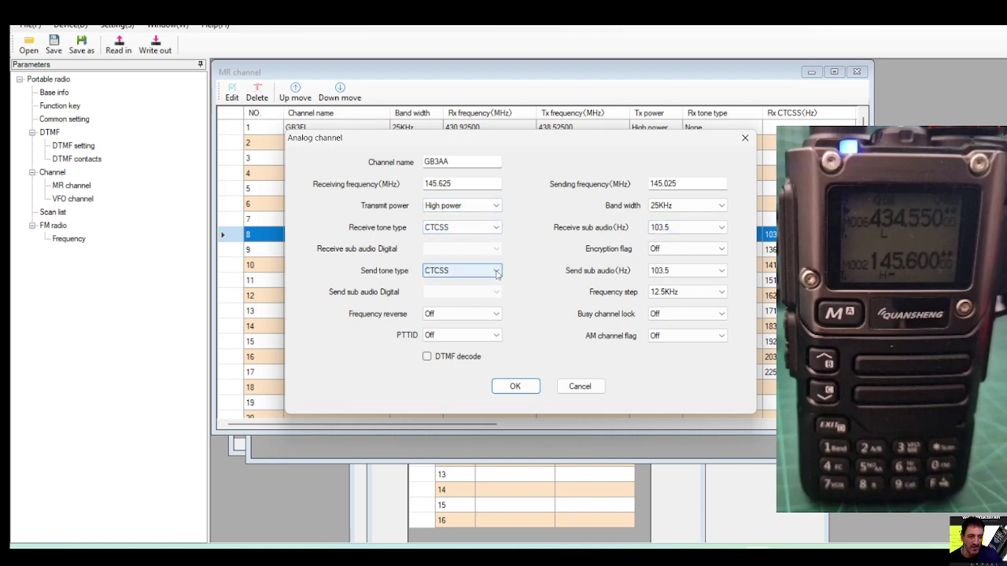
left_click(496, 228)
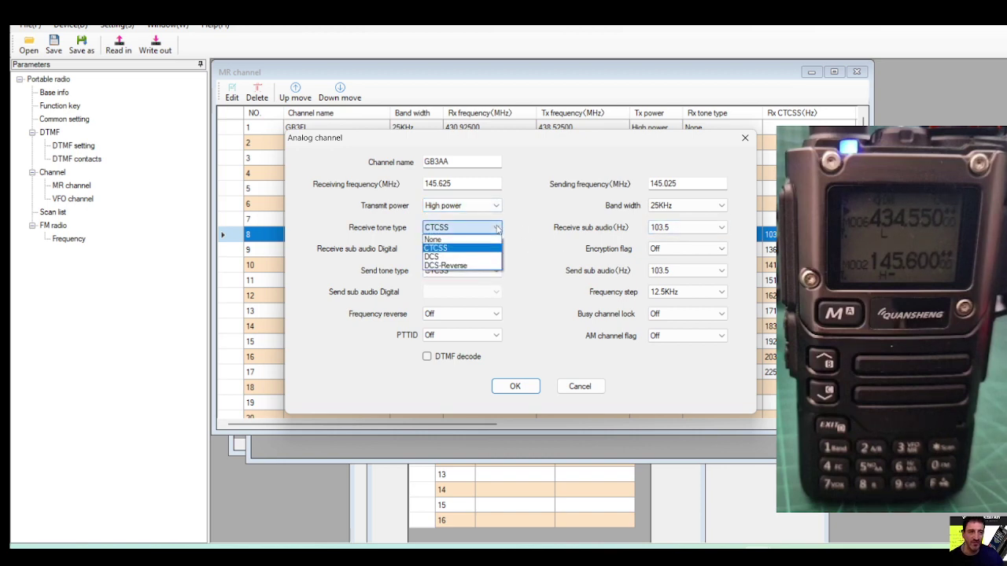
left_click(434, 240)
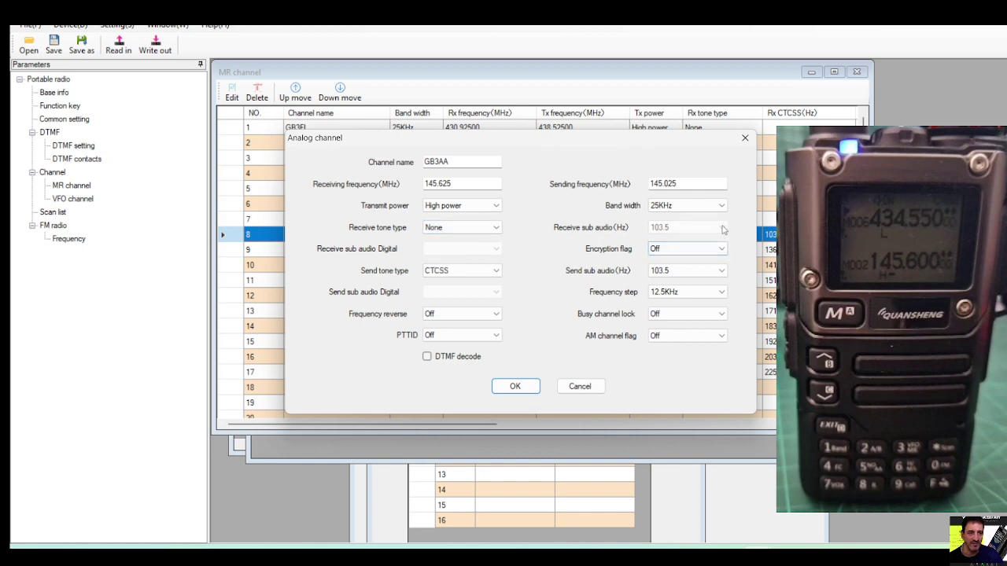
left_click(497, 271)
left_click(497, 273)
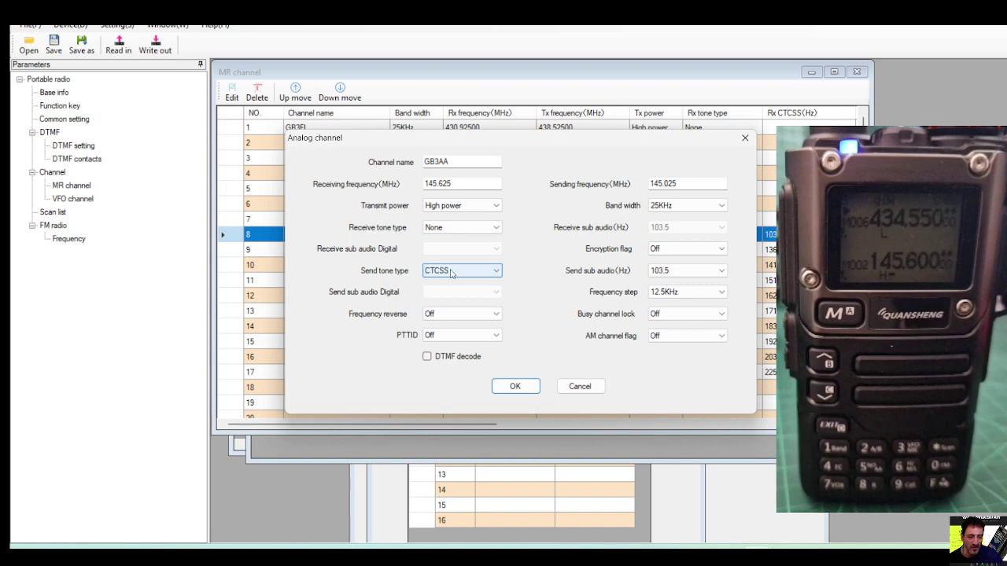
Step: Set channel 8's send sub audio to 94.8 Hz
left_click(716, 271)
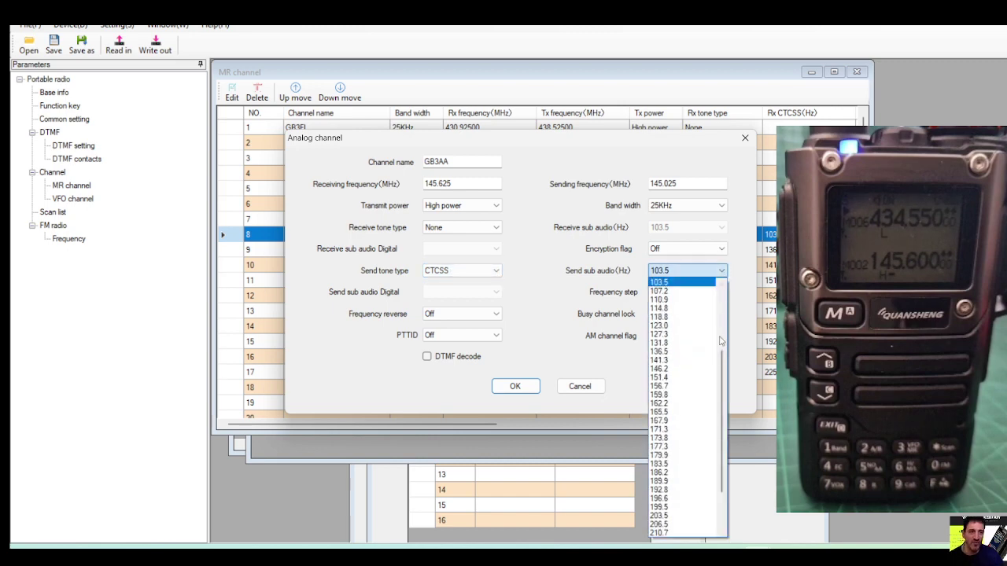
scroll(722, 354, "up", 5)
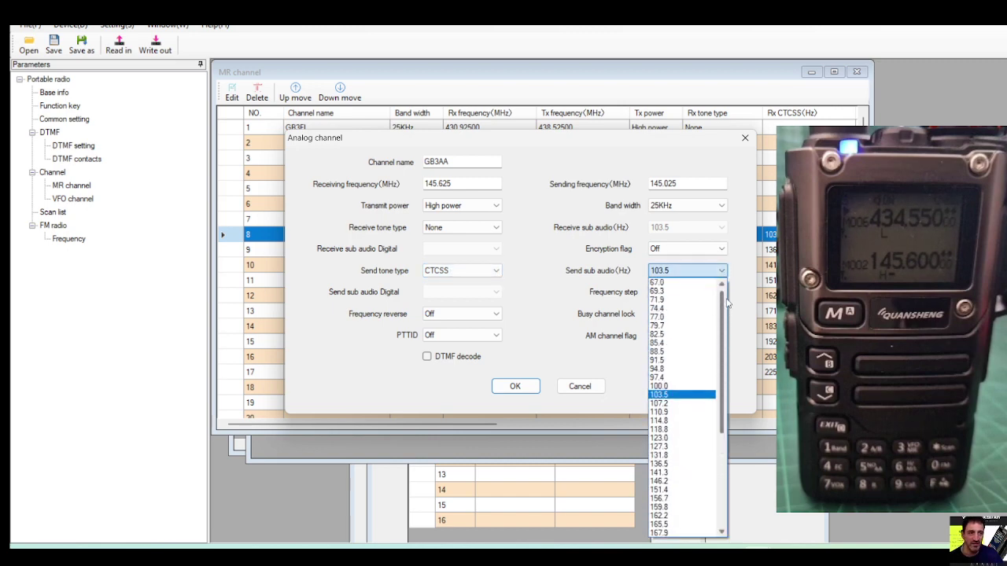
left_click(667, 317)
left_click(723, 271)
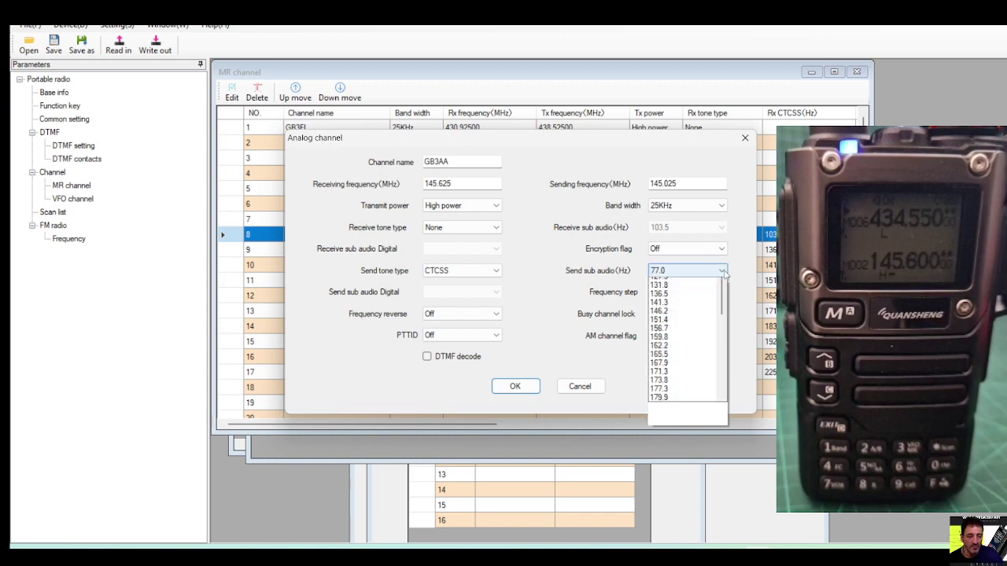
scroll(712, 330, "up", 4)
left_click(711, 336)
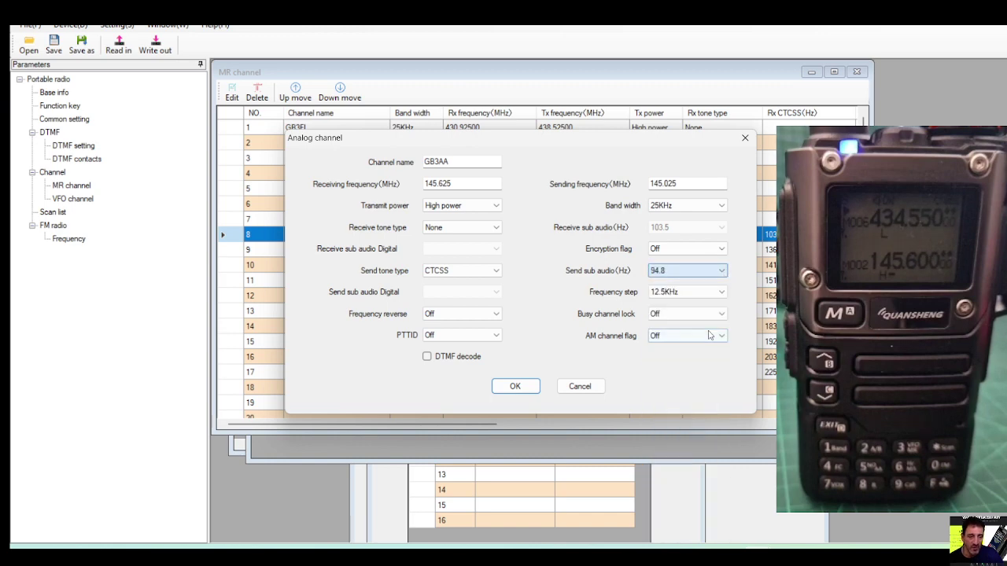
Step: Save the channel 8 edits and write all parameters out to the radio
left_click(513, 385)
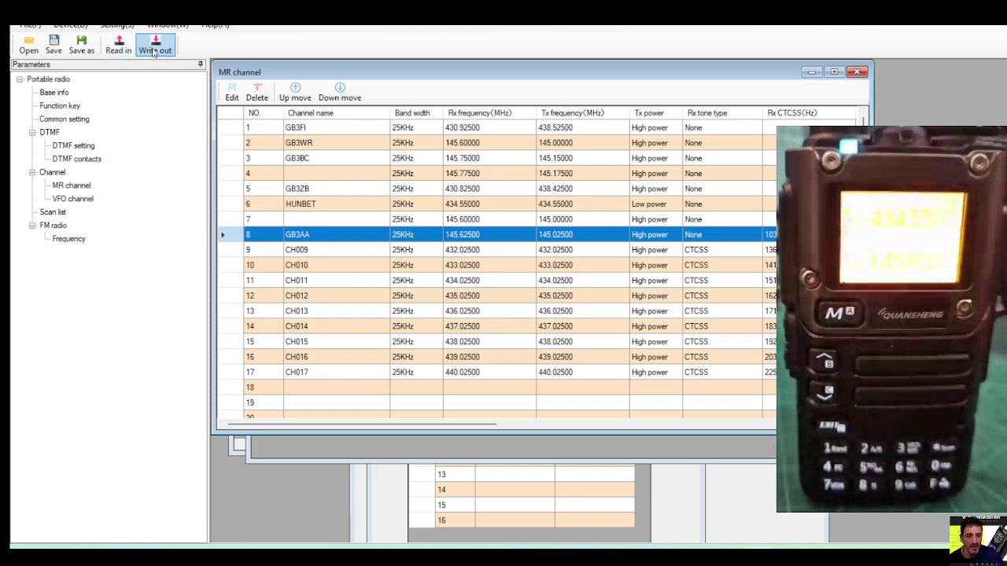
left_click(153, 52)
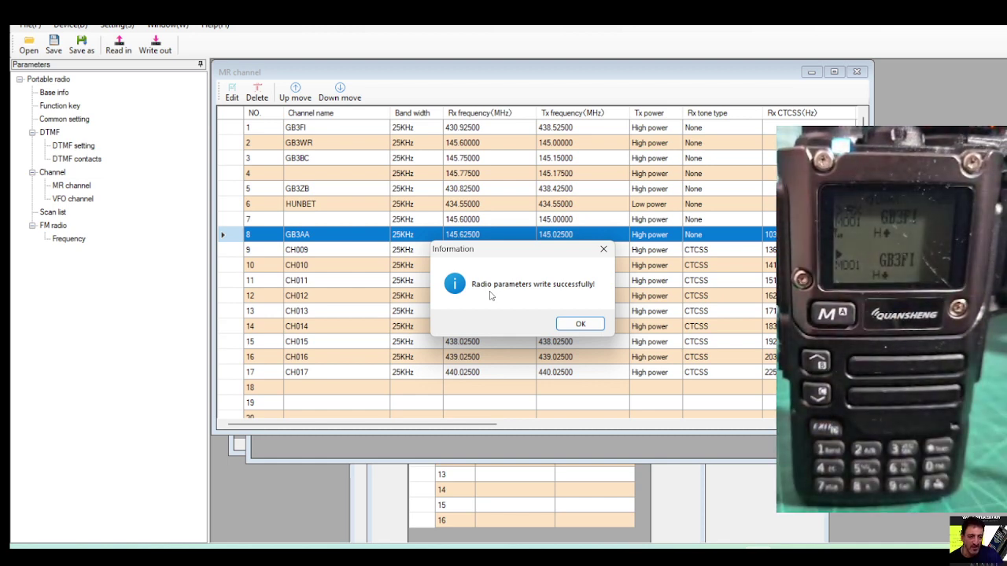
left_click(580, 326)
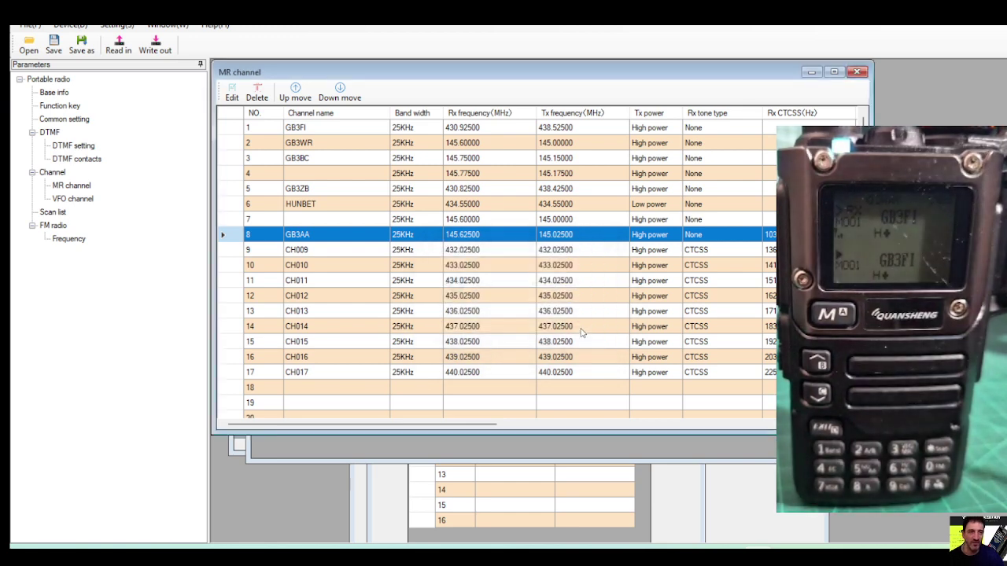